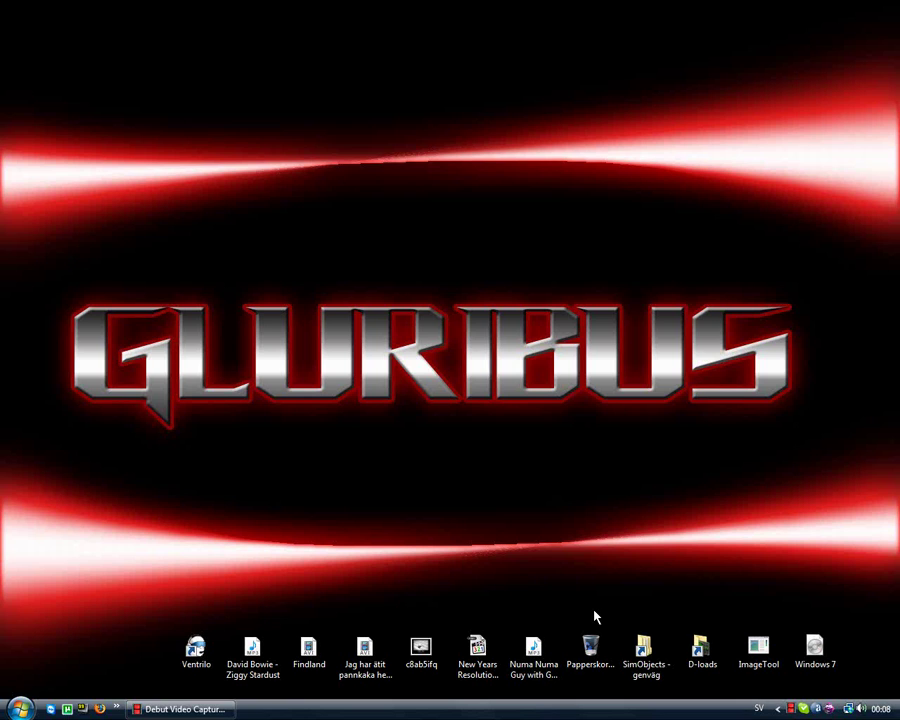
Open the B737_800 aircraft folder via SimObjects > Airplanes in Explorer.
{"action": "double_click", "coordinate": [661, 670]}
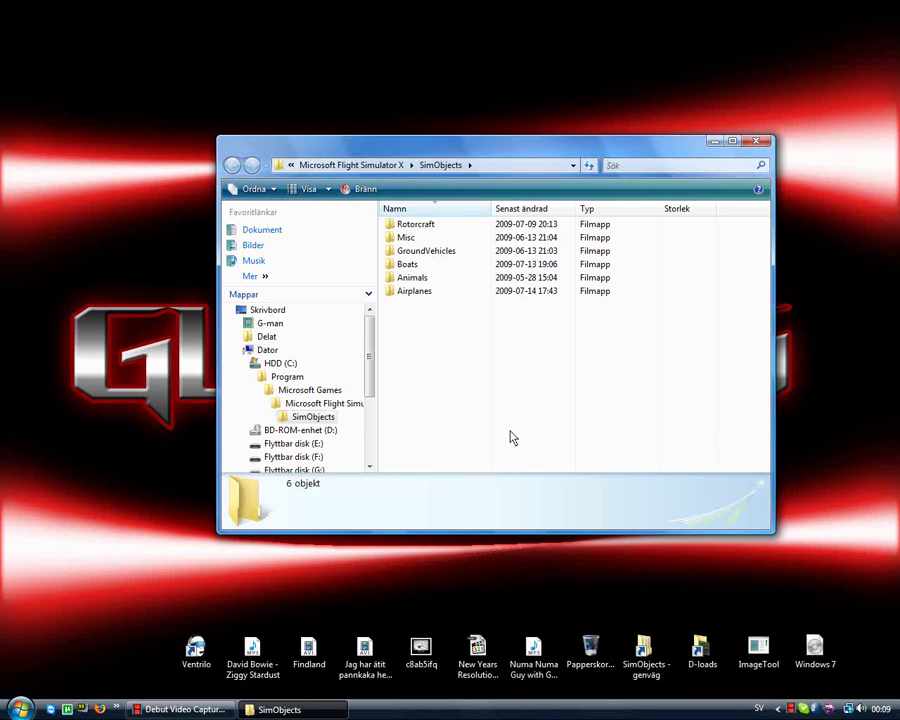
{"action": "double_click", "coordinate": [419, 292]}
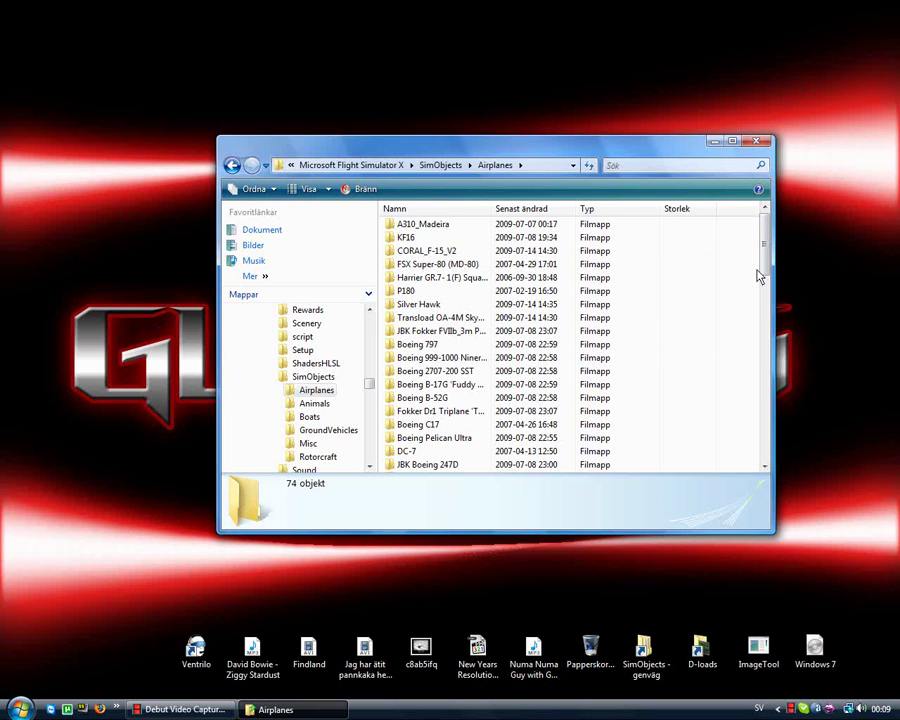
{"action": "left_click_drag", "start_coordinate": [769, 260], "coordinate": [776, 350]}
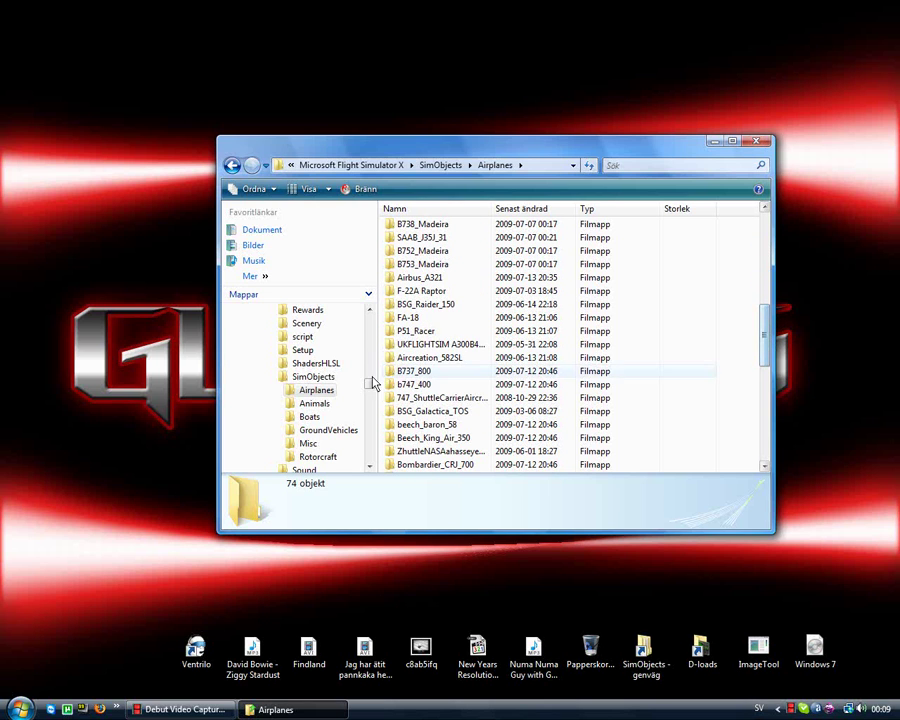
{"action": "left_click", "coordinate": [452, 375]}
{"action": "double_click", "coordinate": [452, 375]}
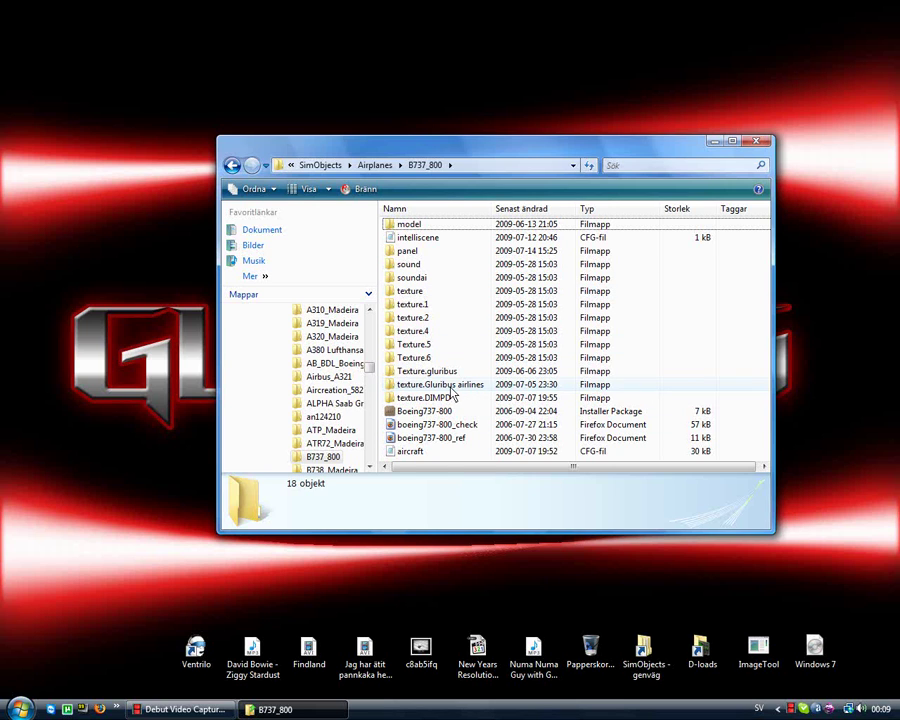
Open the texture folder, preview the aircraft thumbnail, then select b737_800_1_T.
{"action": "double_click", "coordinate": [422, 292]}
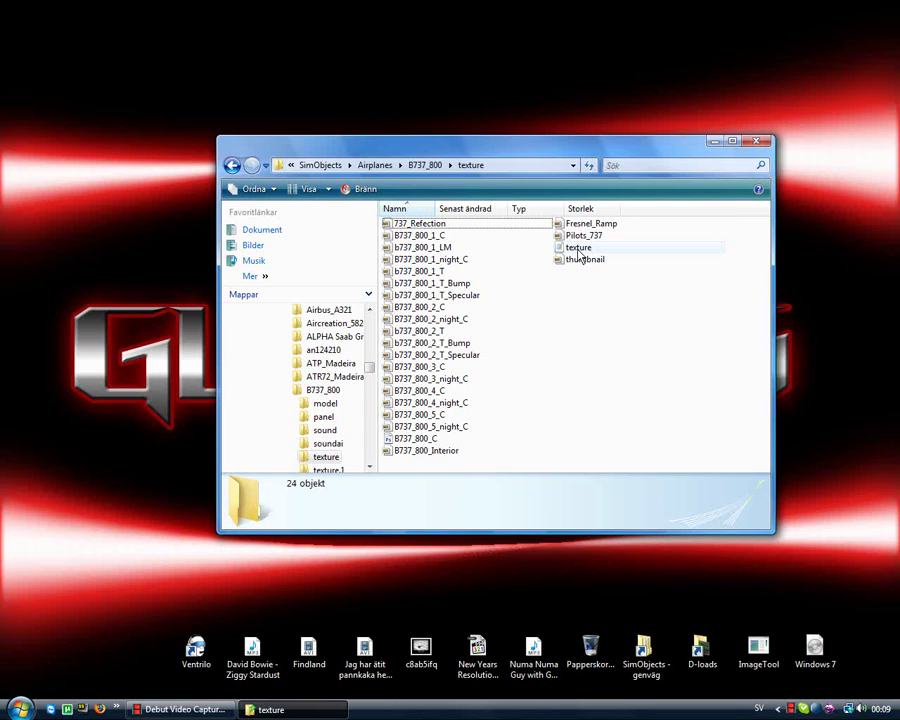
{"action": "left_click", "coordinate": [577, 262]}
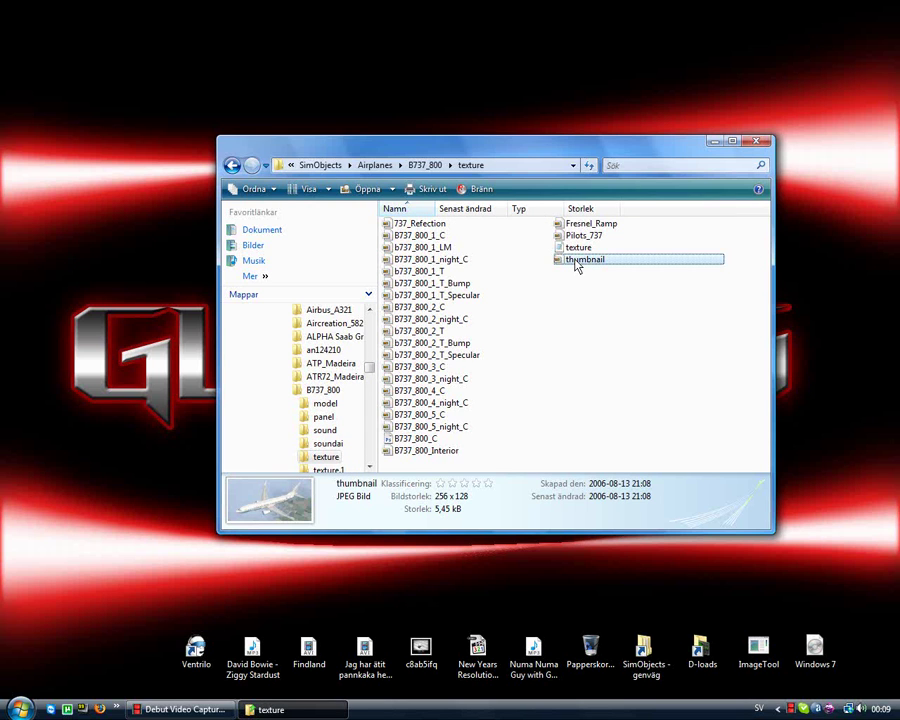
{"action": "double_click", "coordinate": [576, 262]}
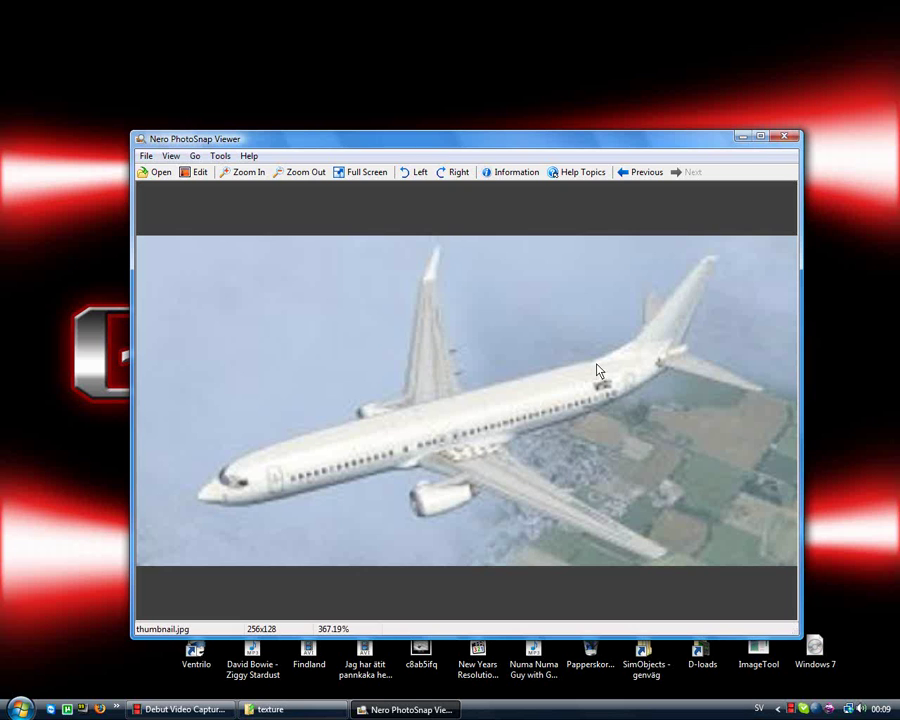
{"action": "left_click", "coordinate": [785, 136]}
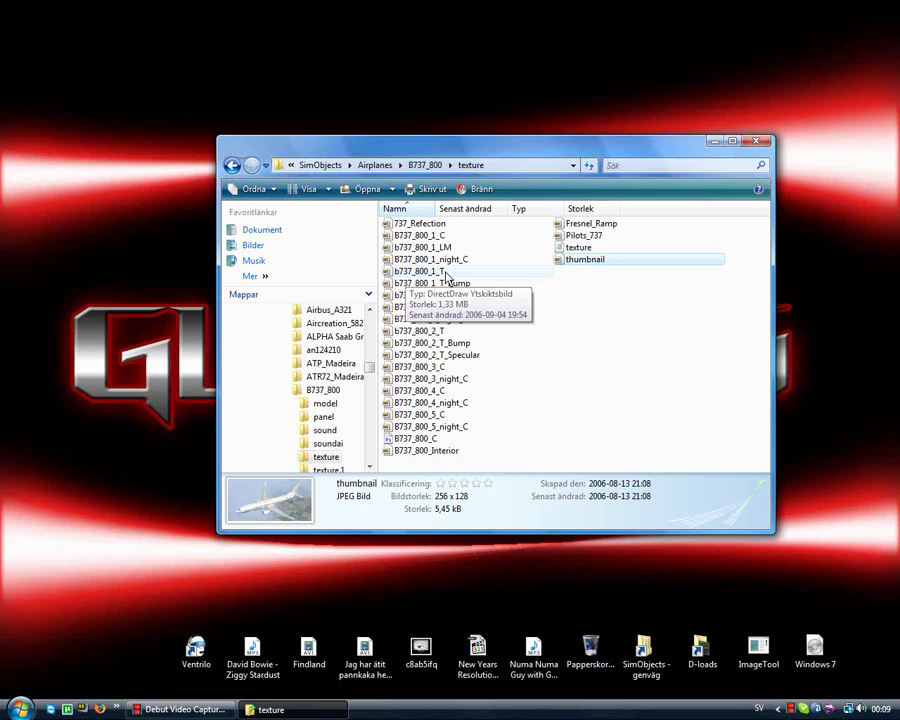
{"action": "left_click", "coordinate": [443, 276]}
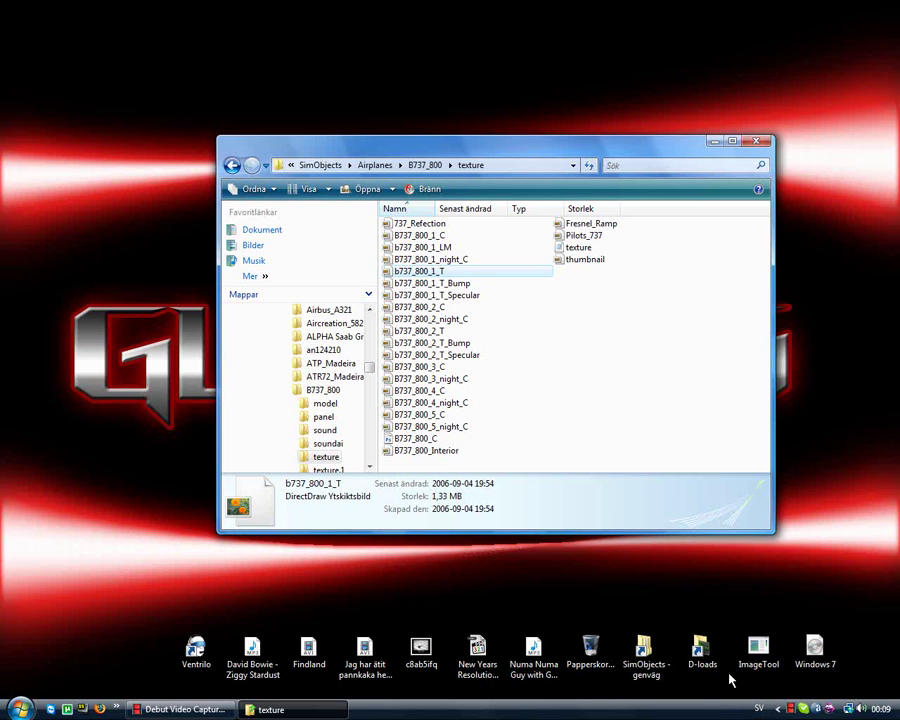
Launch Image Tool and load b737_800_1_T.dds into it from Explorer.
{"action": "left_click", "coordinate": [773, 655]}
{"action": "double_click", "coordinate": [773, 655]}
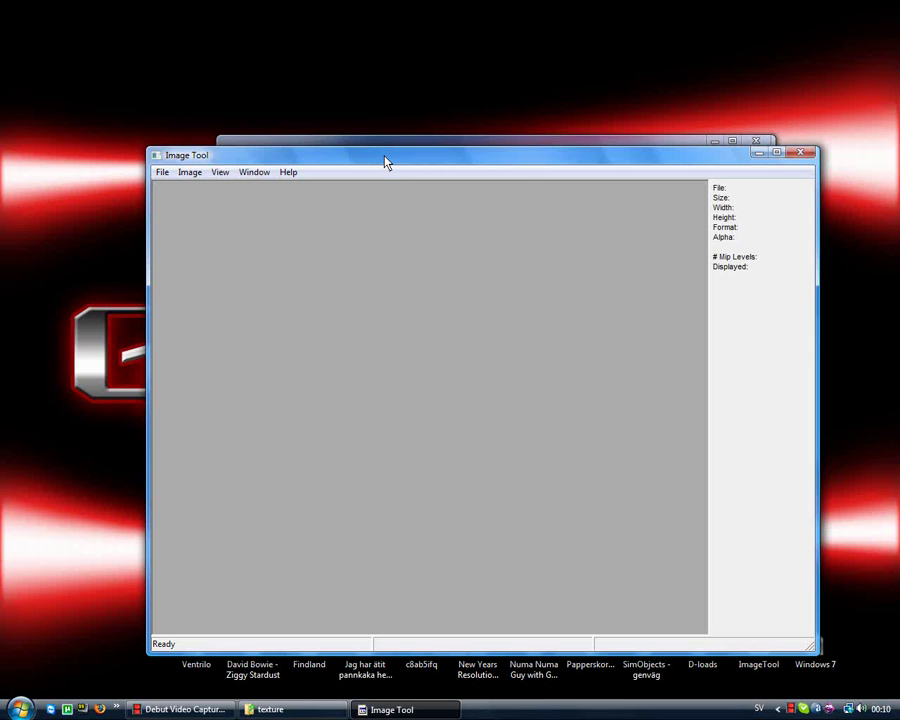
{"action": "left_click_drag", "start_coordinate": [386, 162], "coordinate": [386, 286]}
{"action": "left_click_drag", "start_coordinate": [463, 152], "coordinate": [481, 4]}
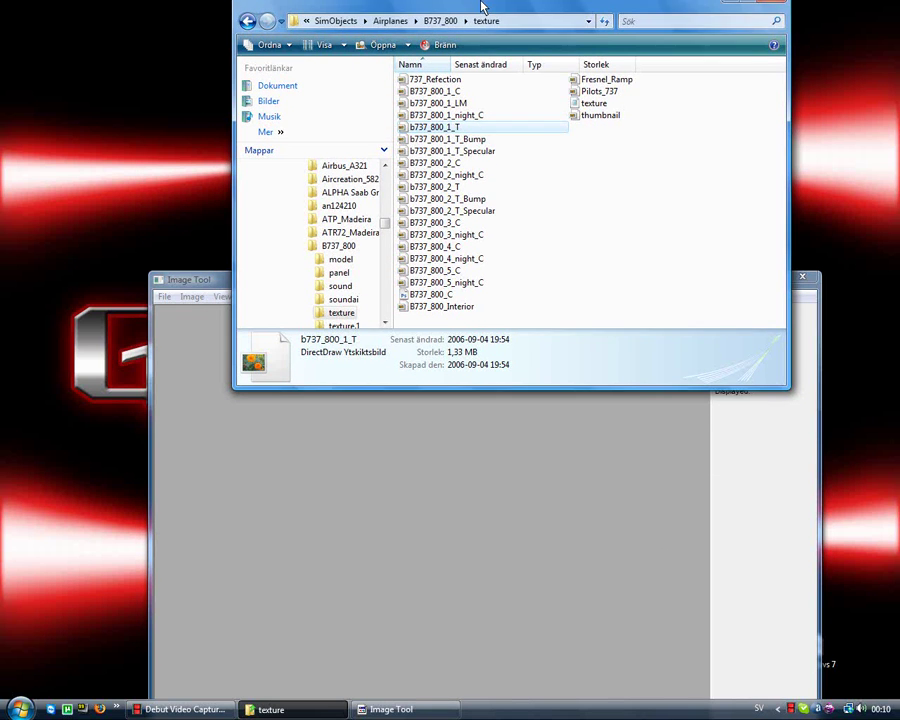
{"action": "left_click_drag", "start_coordinate": [437, 131], "coordinate": [407, 547]}
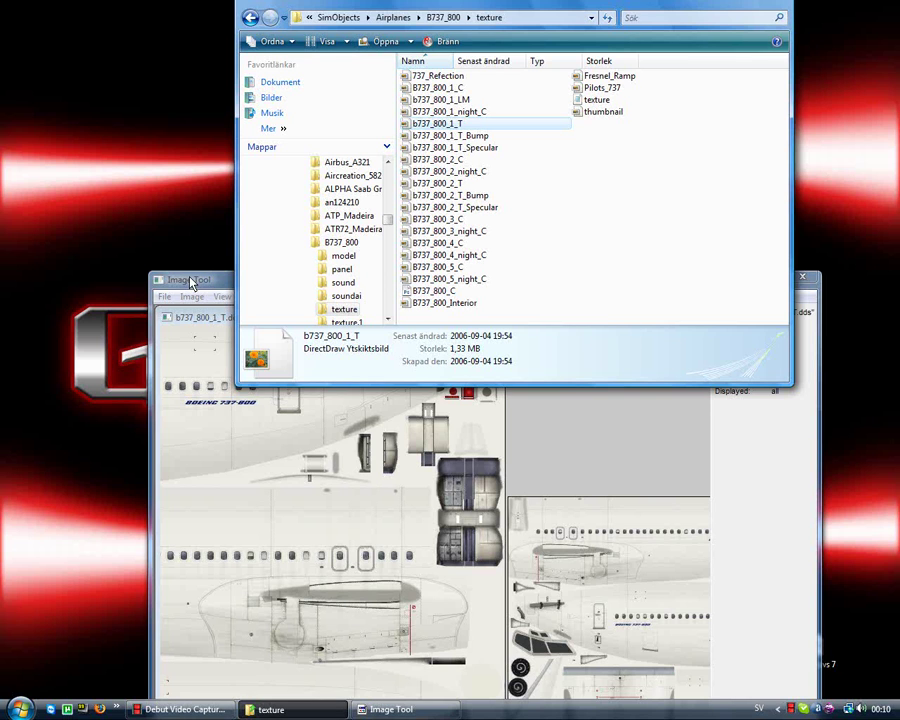
{"action": "left_click_drag", "start_coordinate": [490, 287], "coordinate": [490, 54]}
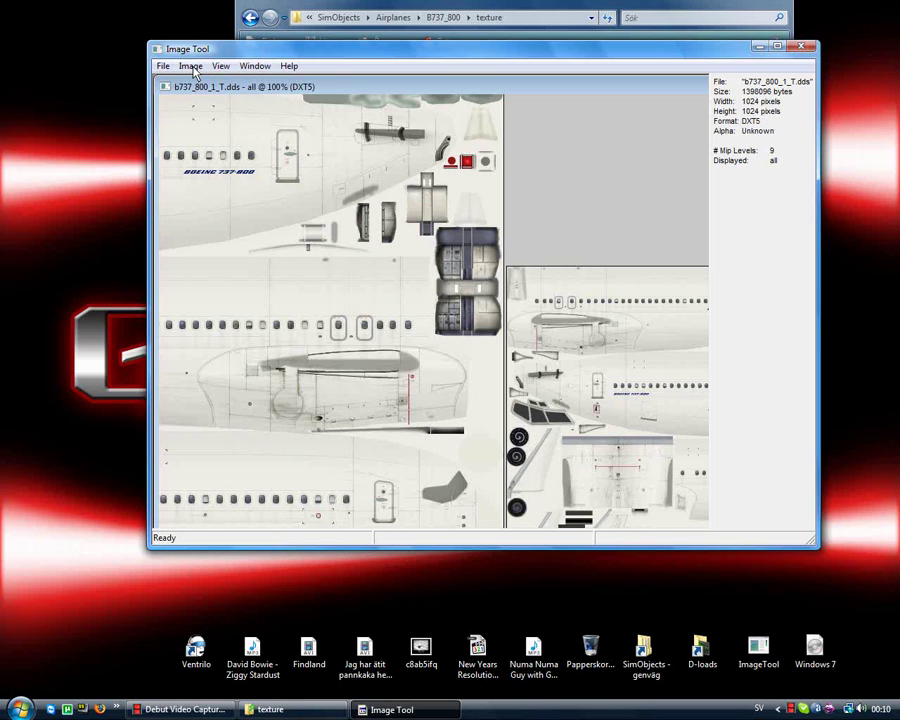
Convert the texture from DXT5 to 32-bit via Image > Format.
{"action": "left_click", "coordinate": [190, 67]}
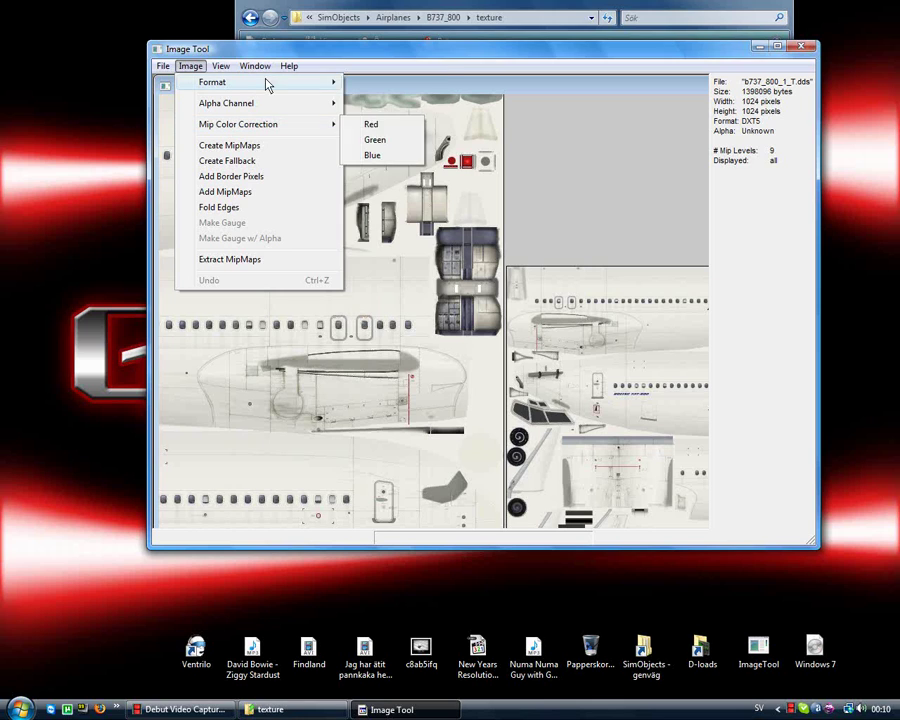
{"action": "mouse_move", "coordinate": [316, 85]}
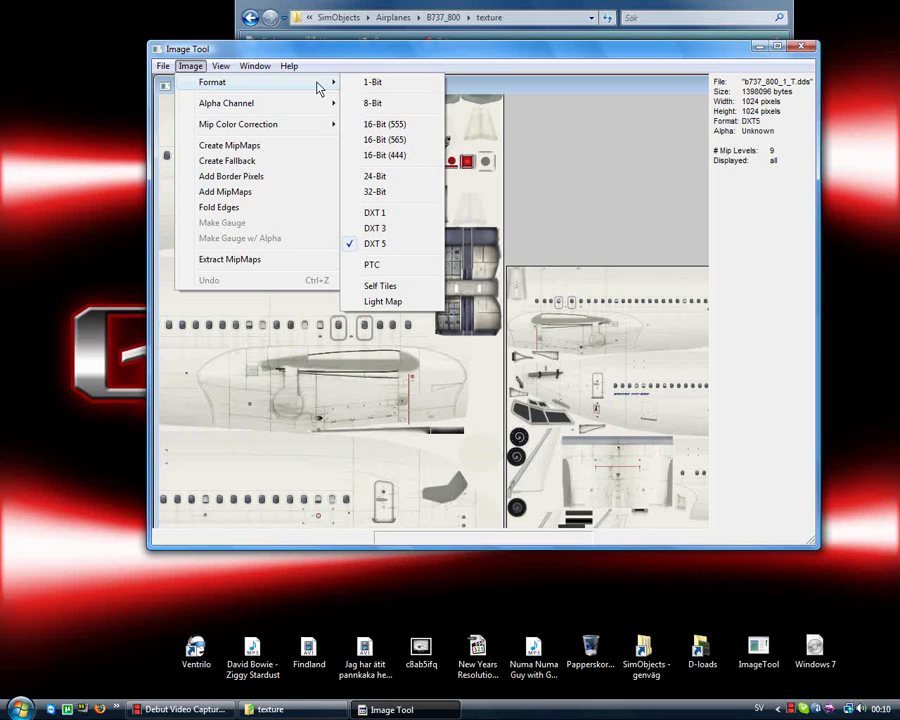
{"action": "left_click", "coordinate": [407, 200]}
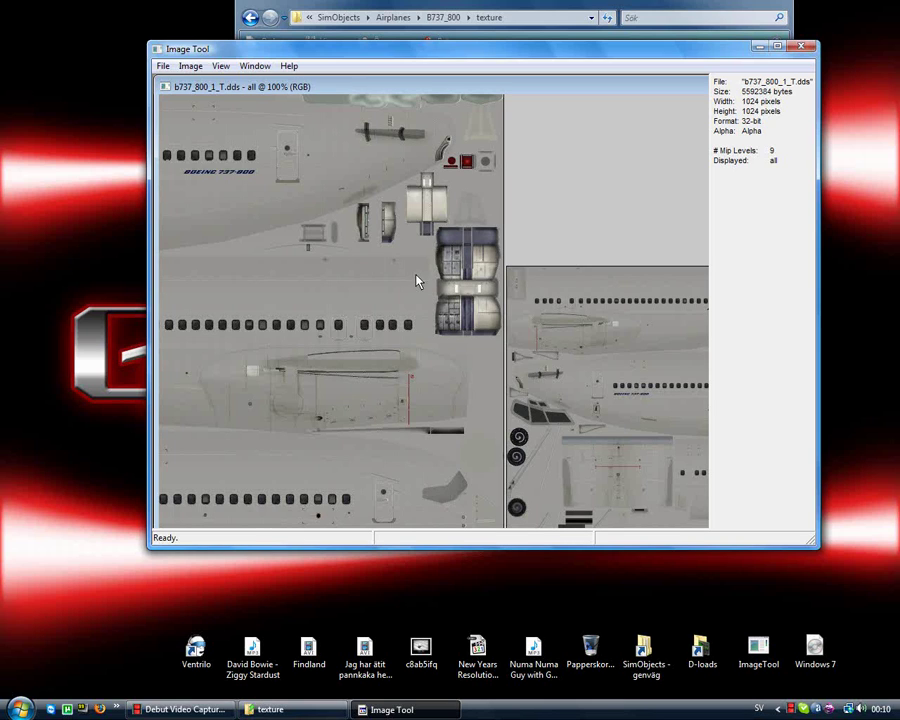
Save the texture to the desktop (Skrivbord) as Bitmap file b737_800_1_T.bmp.
{"action": "left_click", "coordinate": [163, 67]}
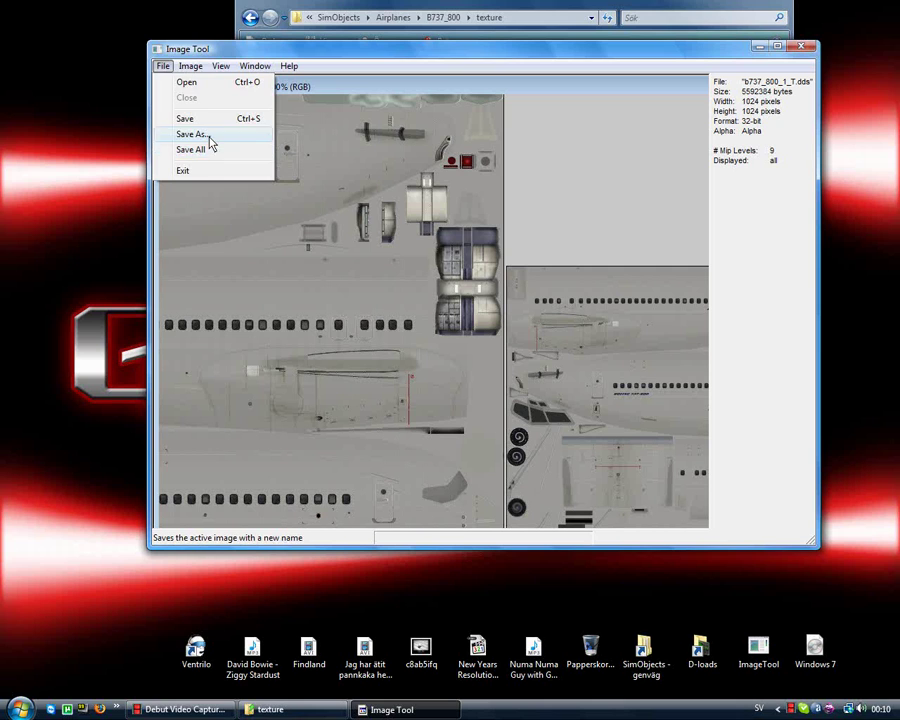
{"action": "left_click", "coordinate": [200, 134]}
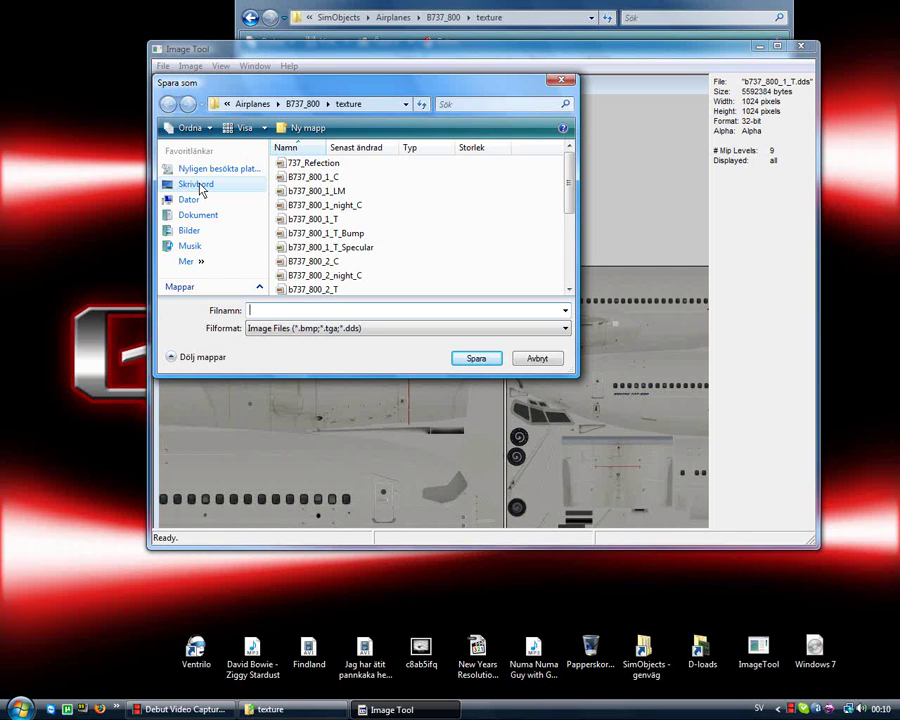
{"action": "left_click", "coordinate": [196, 184]}
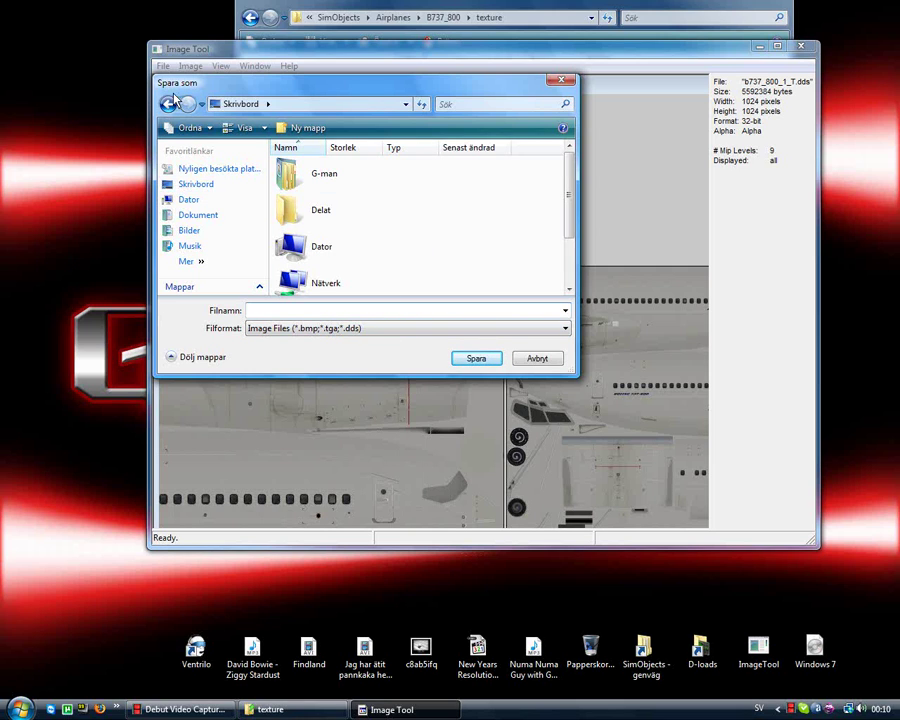
{"action": "key", "text": "alt+Left"}
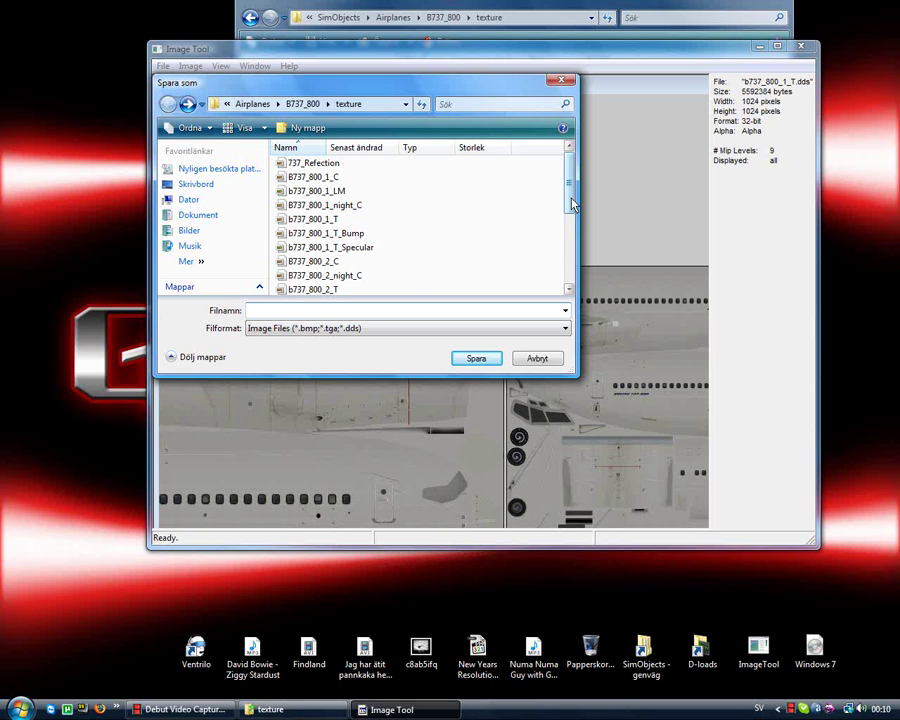
{"action": "mouse_move", "coordinate": [573, 204]}
{"action": "left_mouse_down"}
{"action": "mouse_move", "coordinate": [569, 184]}
{"action": "mouse_move", "coordinate": [567, 206]}
{"action": "left_mouse_up"}
{"action": "left_click", "coordinate": [323, 218]}
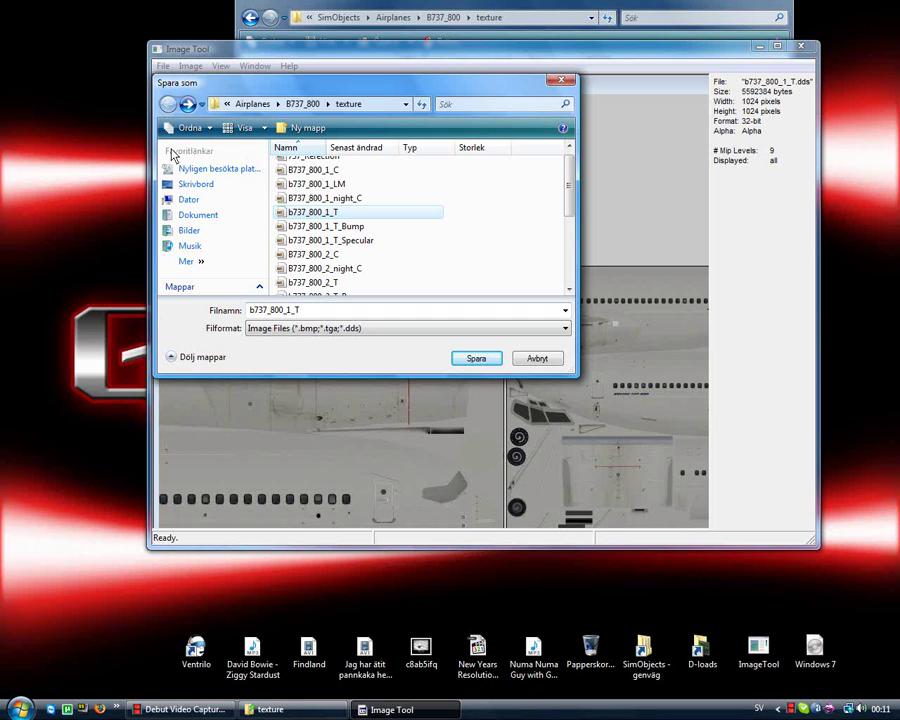
{"action": "left_click", "coordinate": [195, 185]}
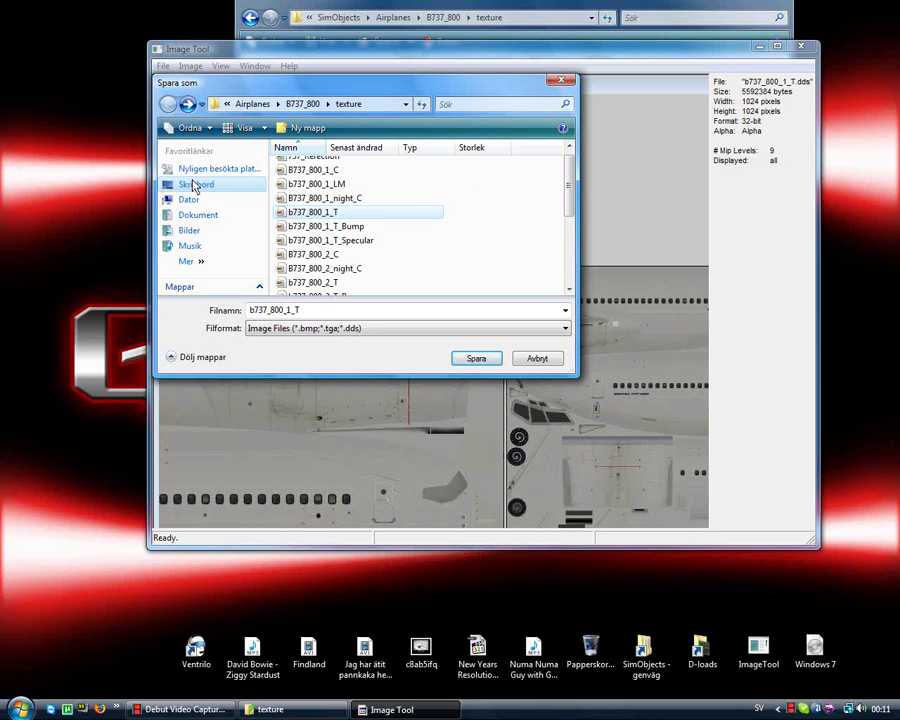
{"action": "left_click", "coordinate": [450, 330]}
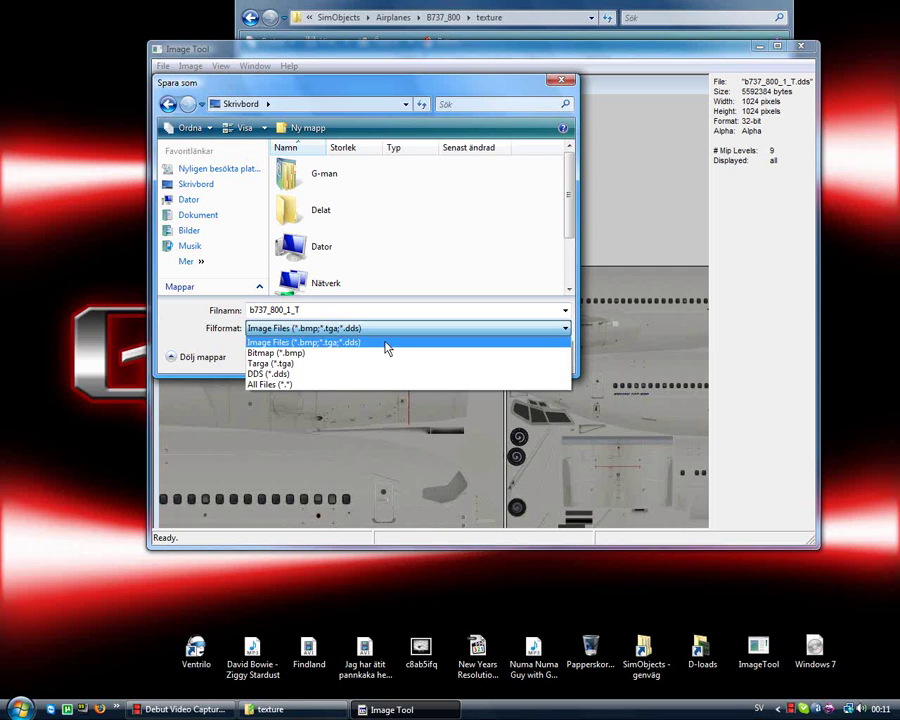
{"action": "left_click", "coordinate": [290, 353]}
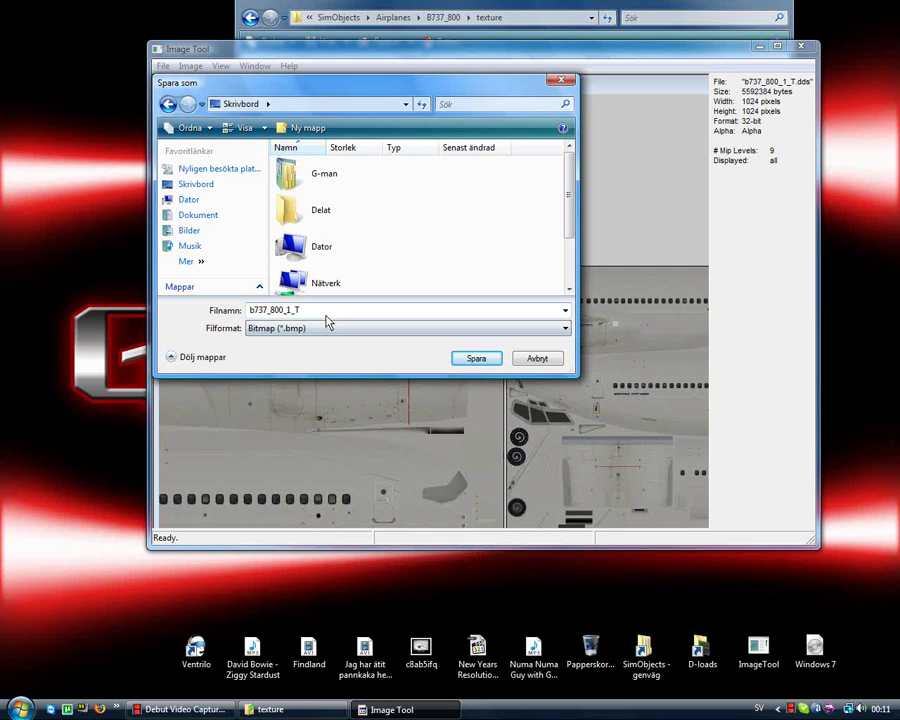
{"action": "left_click", "coordinate": [333, 311]}
{"action": "left_click", "coordinate": [333, 316]}
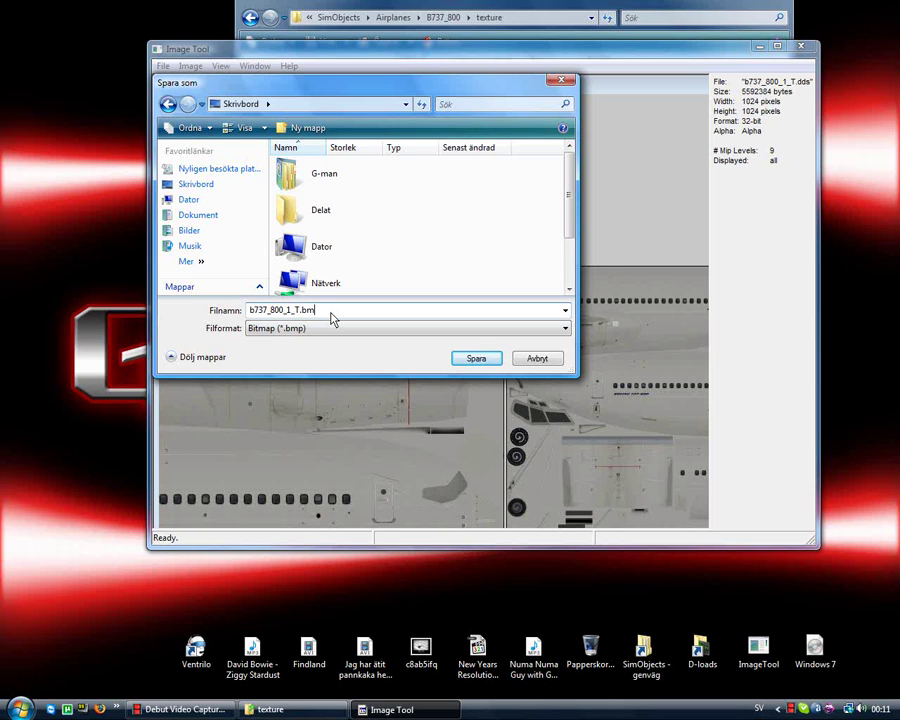
{"action": "left_click", "coordinate": [474, 359]}
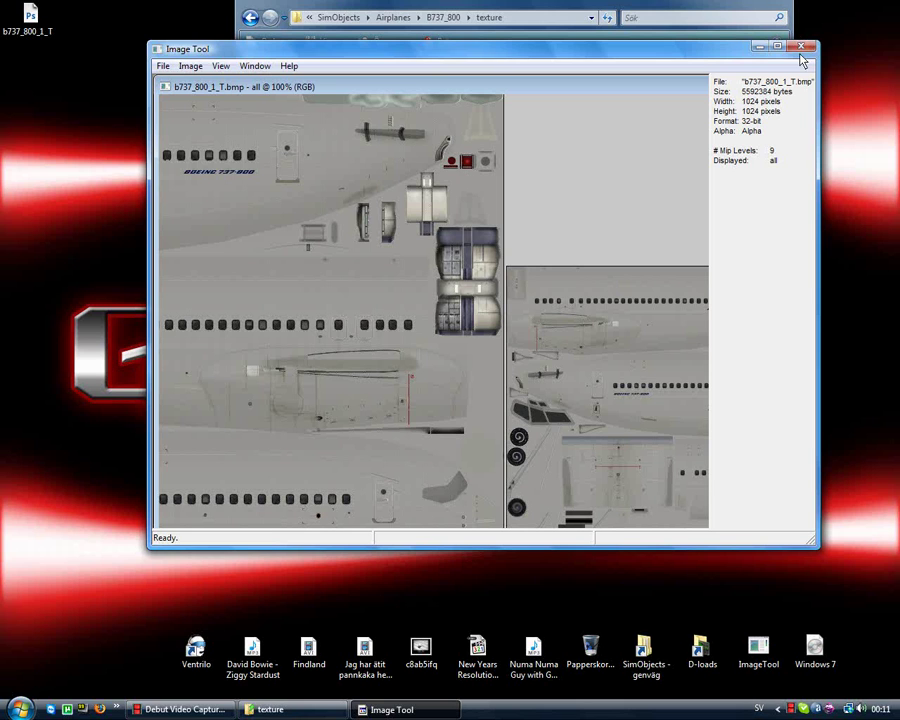
{"action": "left_click", "coordinate": [801, 47]}
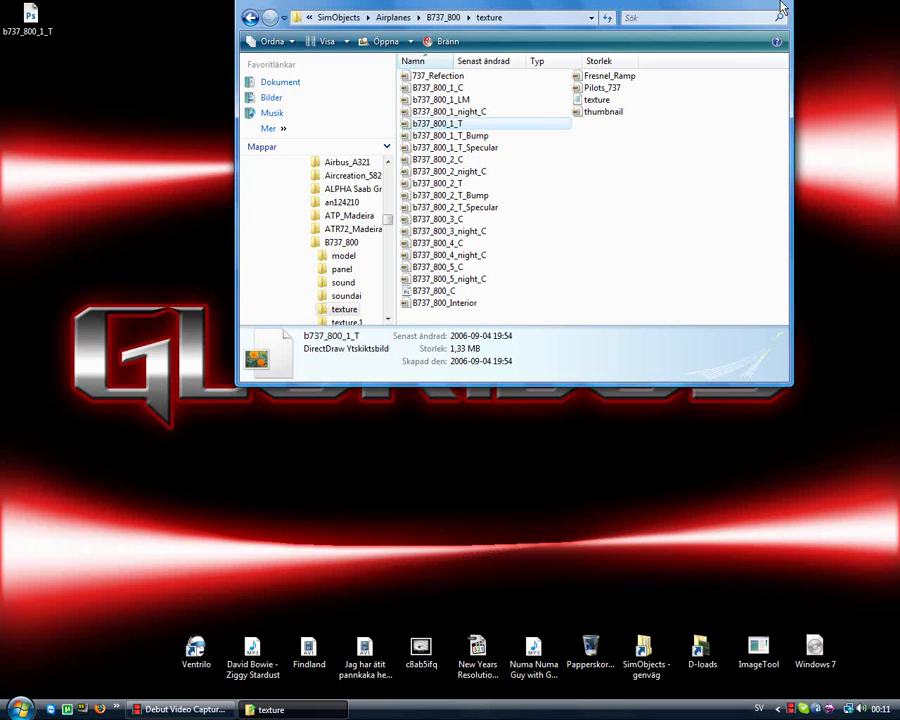
{"action": "left_click_drag", "start_coordinate": [790, 4], "coordinate": [778, 92]}
{"action": "left_click", "coordinate": [764, 92]}
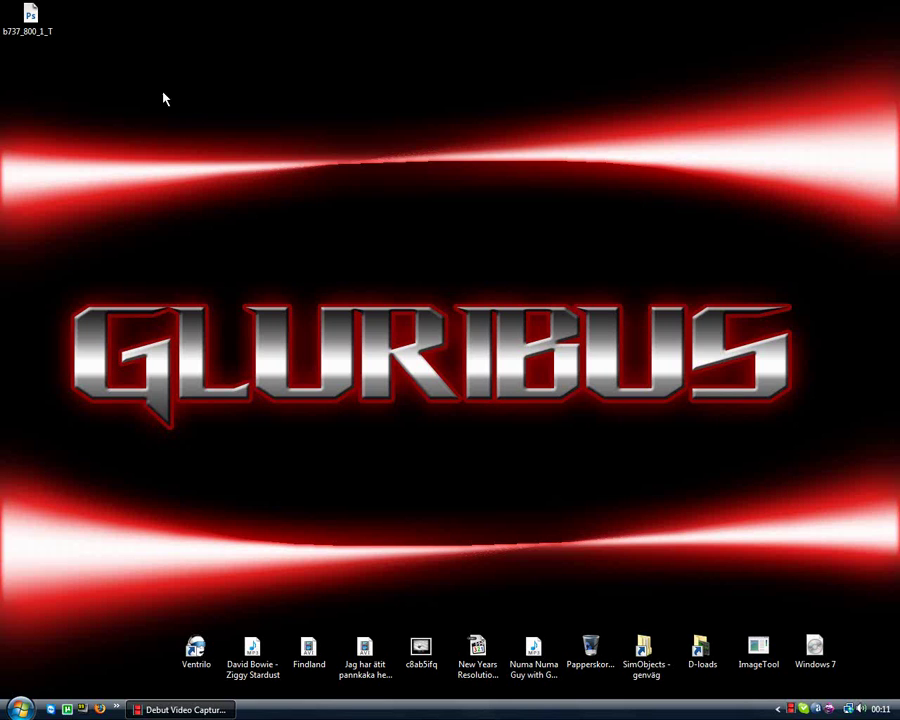
{"action": "left_click_drag", "start_coordinate": [22, 22], "coordinate": [400, 555]}
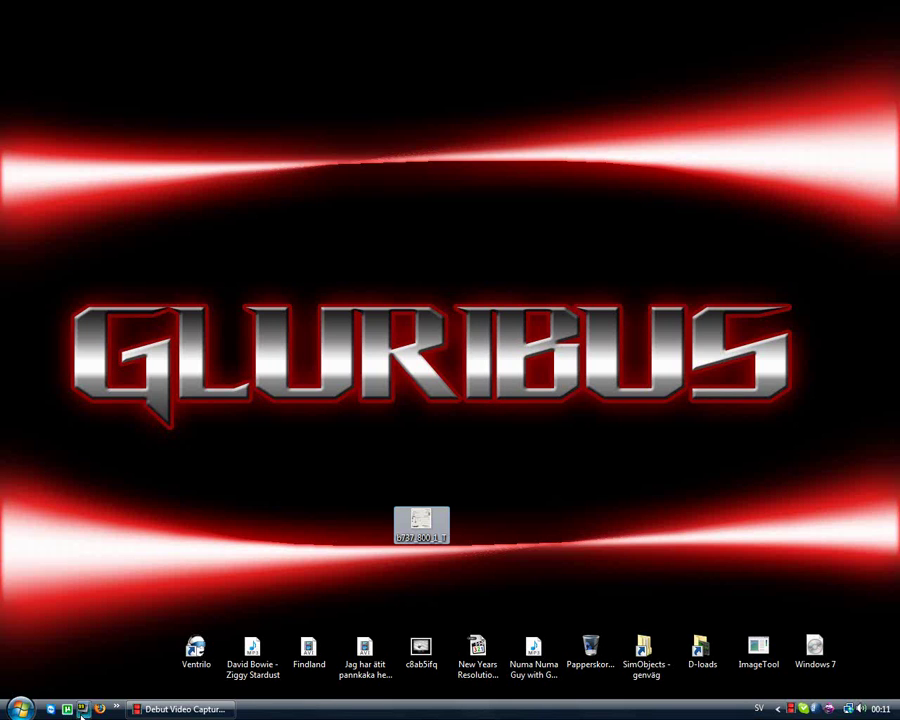
{"action": "left_click", "coordinate": [20, 709]}
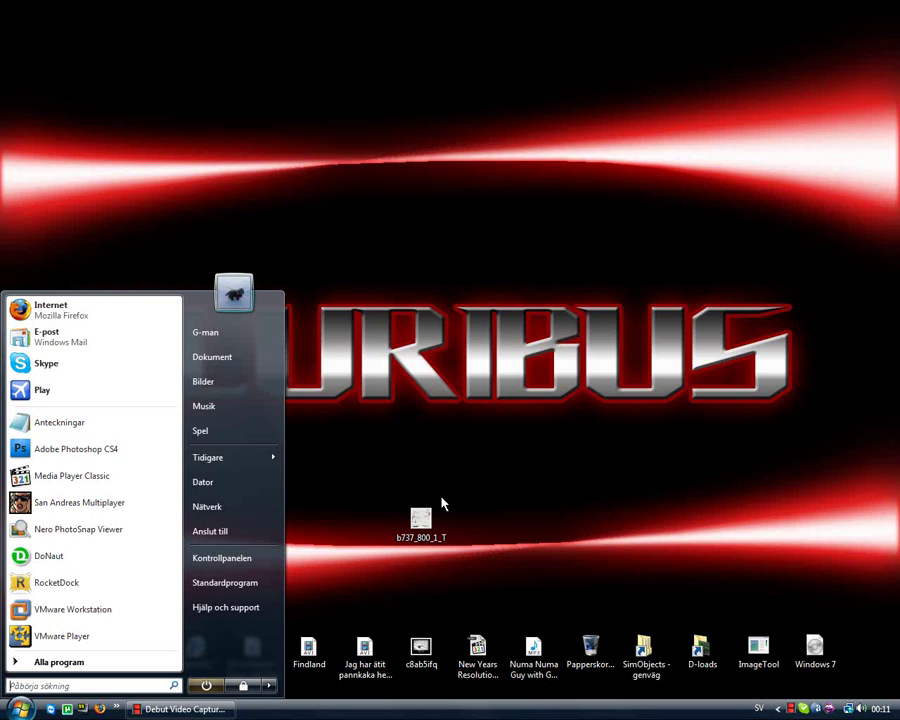
{"action": "left_click", "coordinate": [458, 427]}
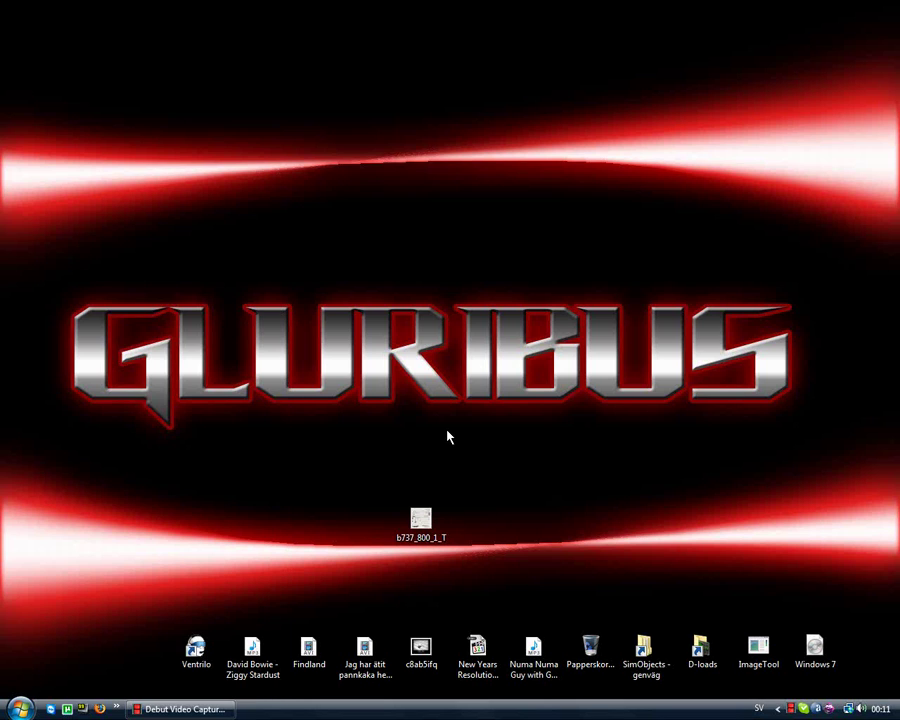
{"action": "left_click", "coordinate": [428, 527]}
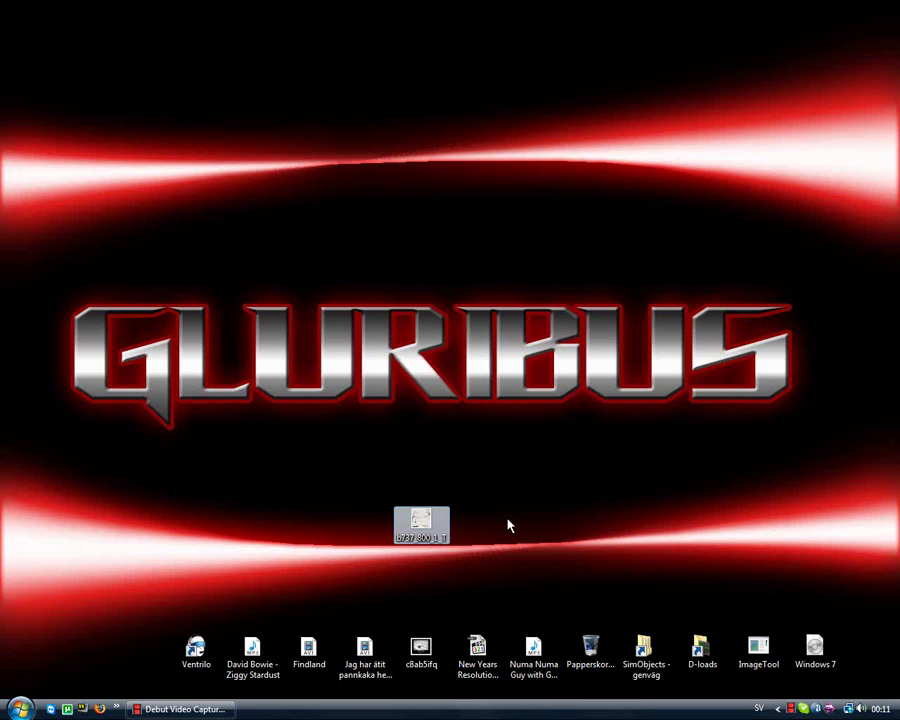
Open b737_800_1_T.bmp in Photoshop CS4.
{"action": "double_click", "coordinate": [420, 528]}
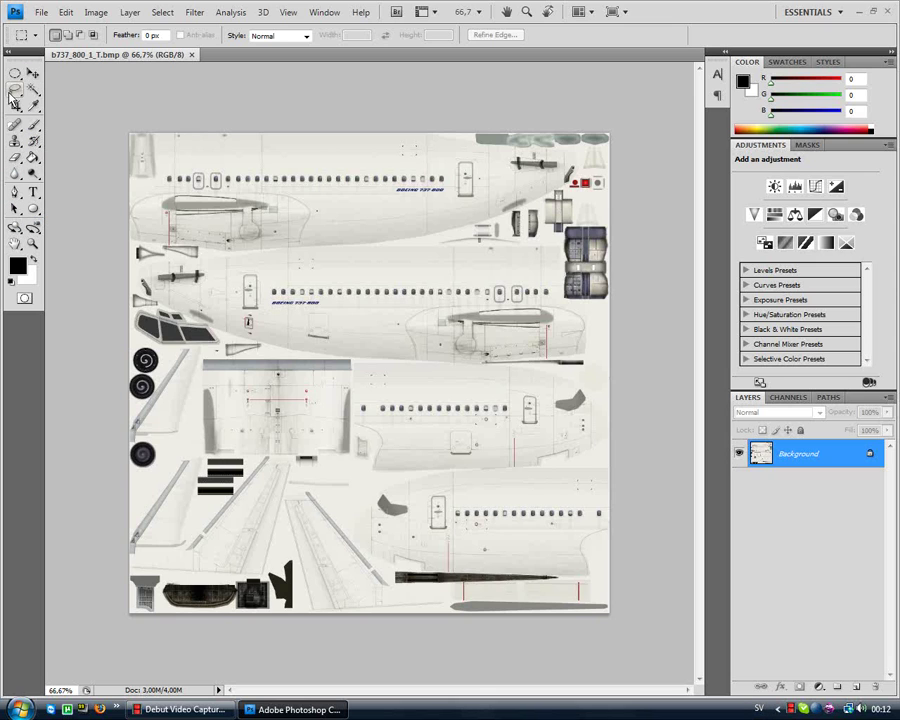
Select the Paint Bucket, leave foreground colour black, and reveal the gradient/bucket tool flyout.
{"action": "left_click", "coordinate": [33, 157]}
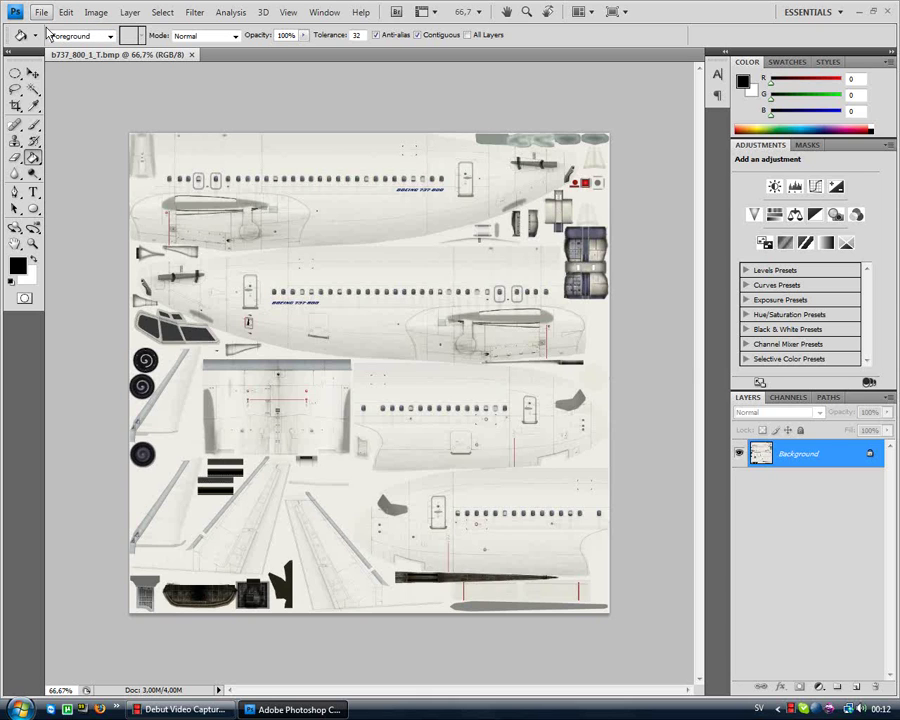
{"action": "left_click", "coordinate": [19, 267]}
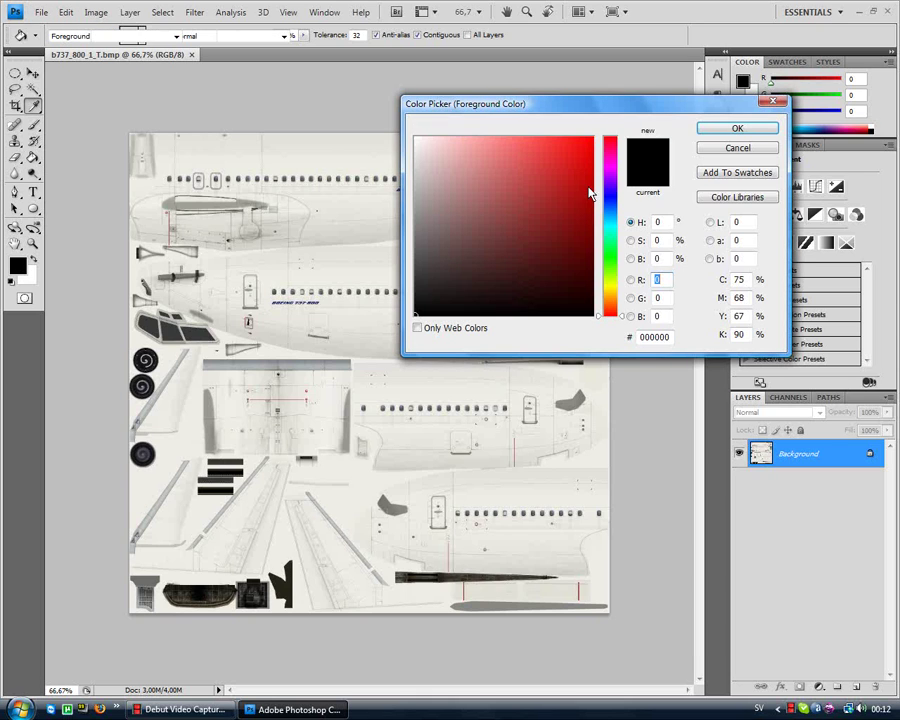
{"action": "left_click", "coordinate": [772, 105]}
{"action": "key", "text": "g"}
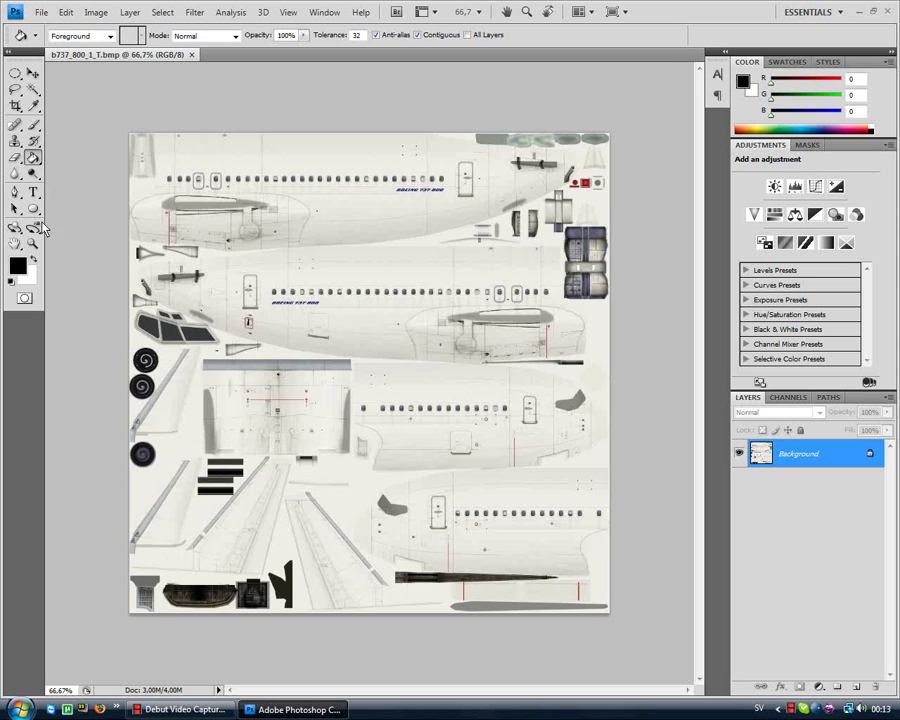
{"action": "left_click", "coordinate": [34, 159]}
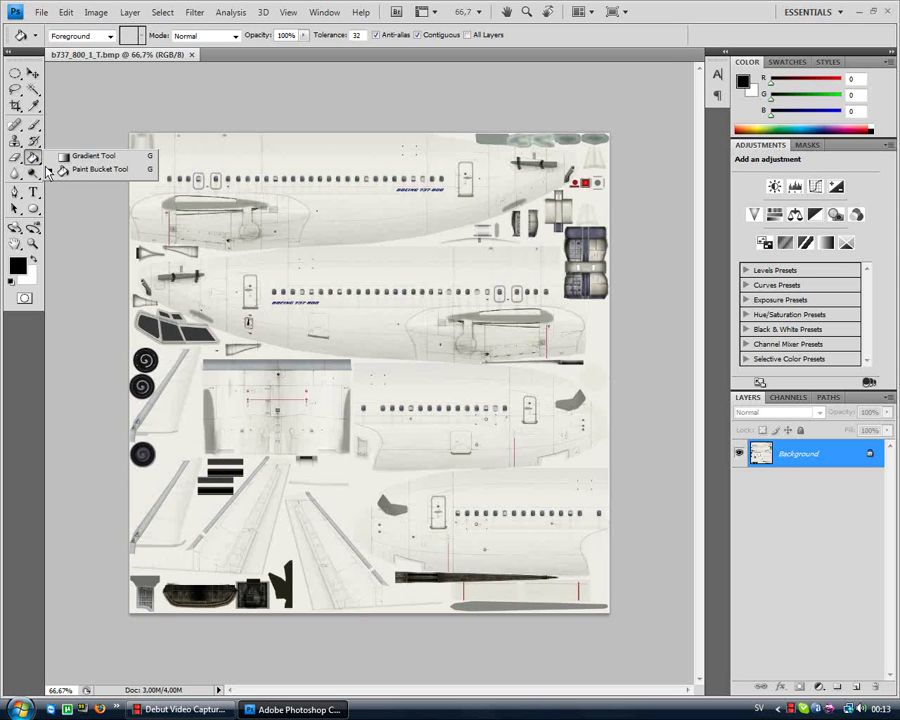
Set the Gradient Tool to the Silver preset in the Gradient Editor.
{"action": "left_click", "coordinate": [100, 156]}
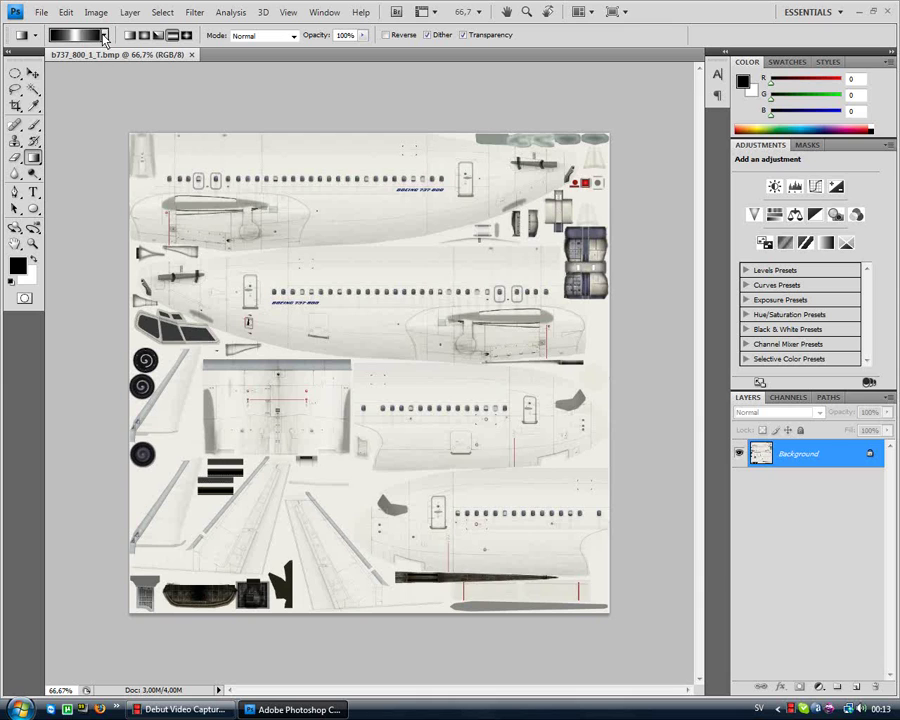
{"action": "left_click", "coordinate": [72, 34]}
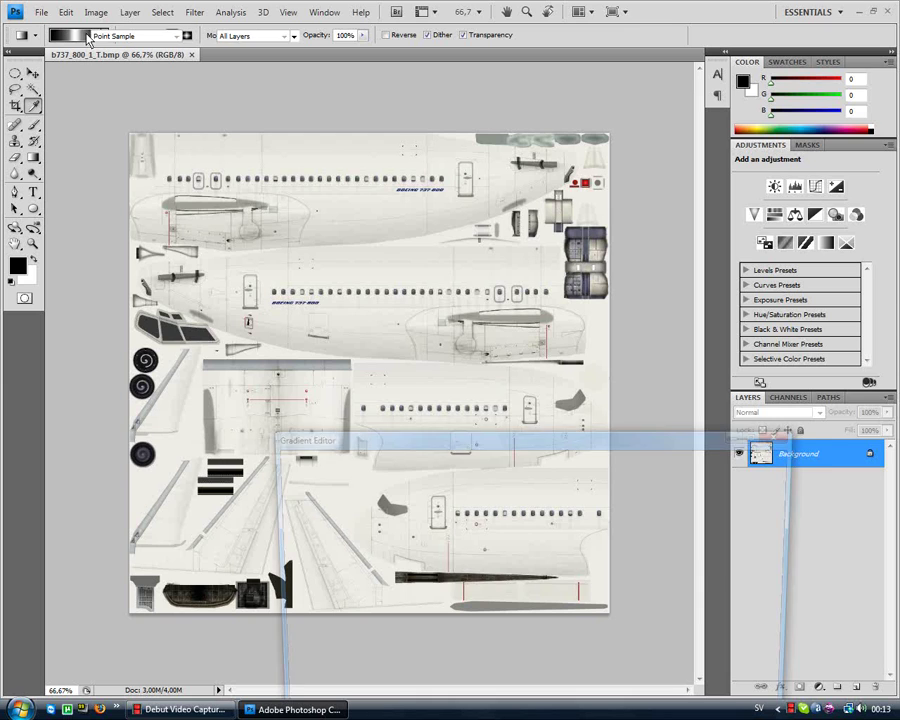
{"action": "left_click", "coordinate": [365, 483]}
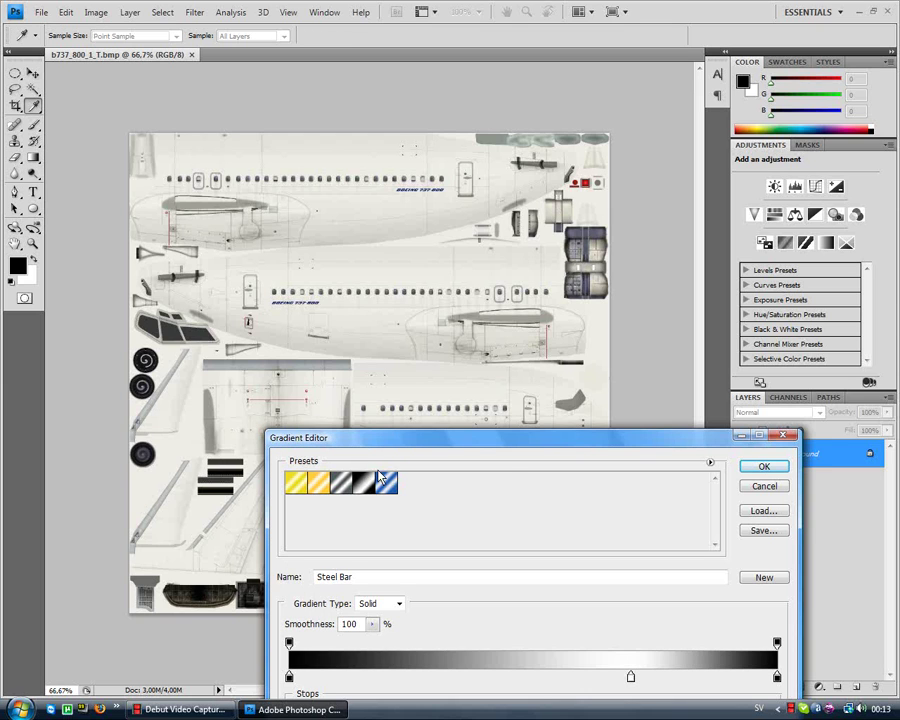
{"action": "right_click", "coordinate": [394, 476]}
{"action": "key", "text": "Escape"}
{"action": "left_click_drag", "start_coordinate": [338, 437], "coordinate": [316, 346]}
{"action": "left_click", "coordinate": [315, 399]}
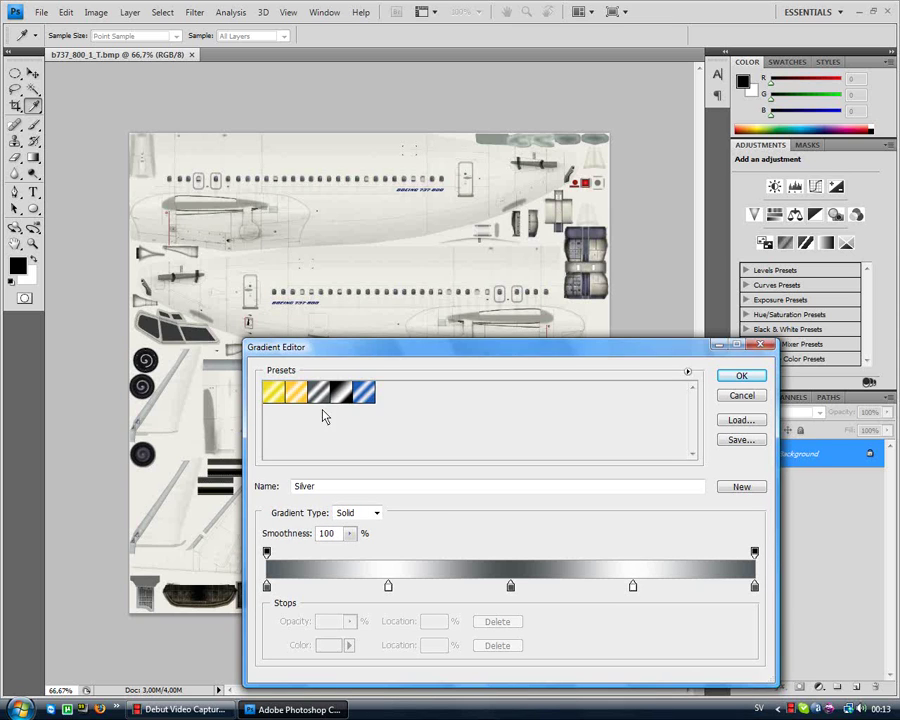
{"action": "left_click", "coordinate": [753, 380]}
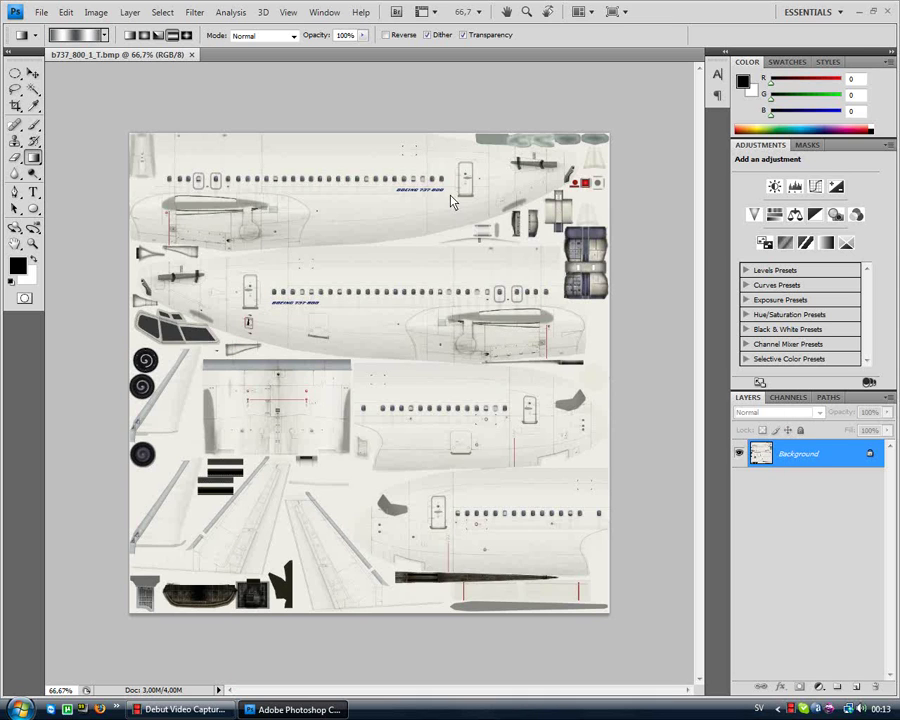
Test the Silver gradient across the canvas, then undo it.
{"action": "left_click_drag", "start_coordinate": [450, 200], "coordinate": [345, 183]}
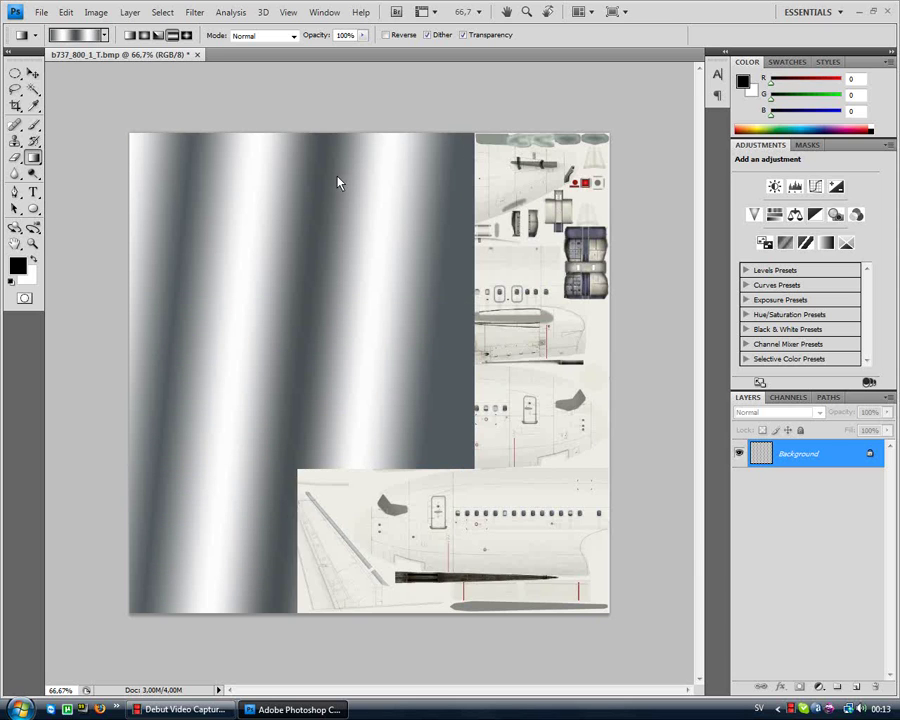
{"action": "left_click", "coordinate": [65, 12]}
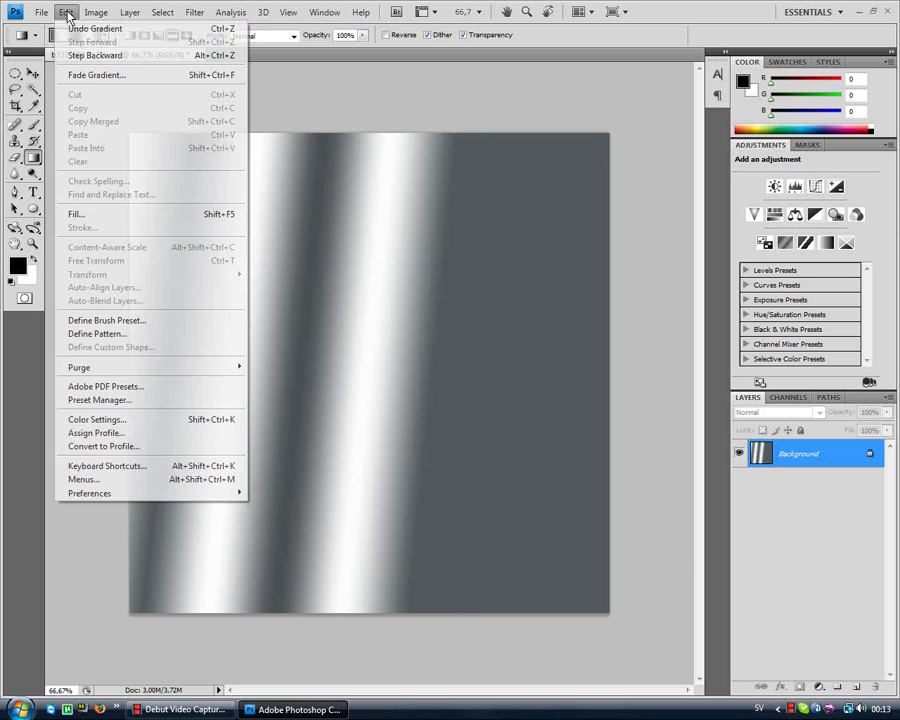
{"action": "left_click", "coordinate": [82, 30]}
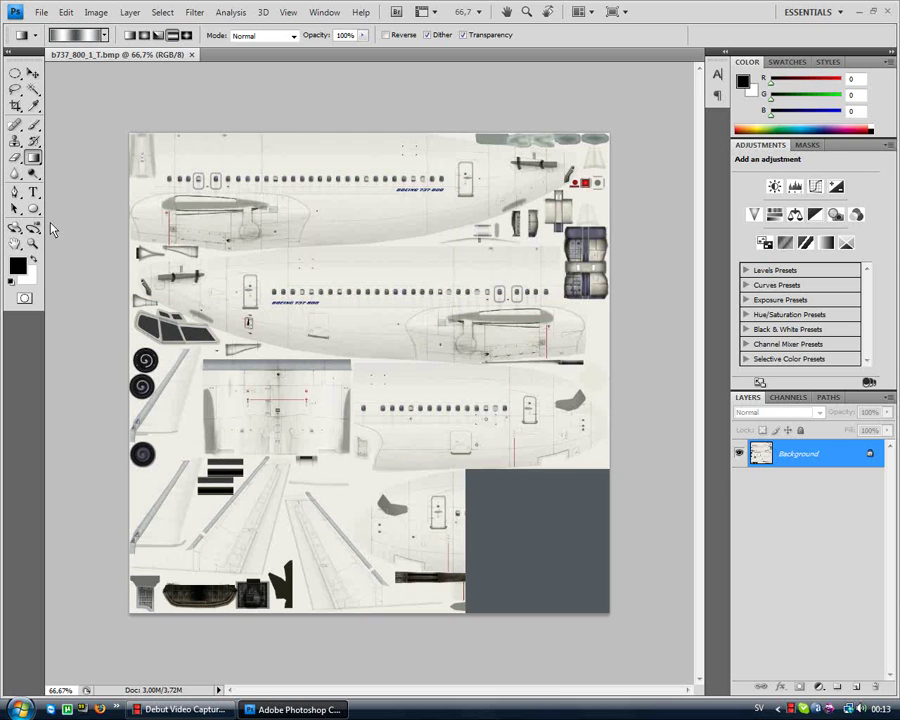
Select the fuselage's white base areas with the Magic Wand at tolerance 32.
{"action": "left_click", "coordinate": [33, 90]}
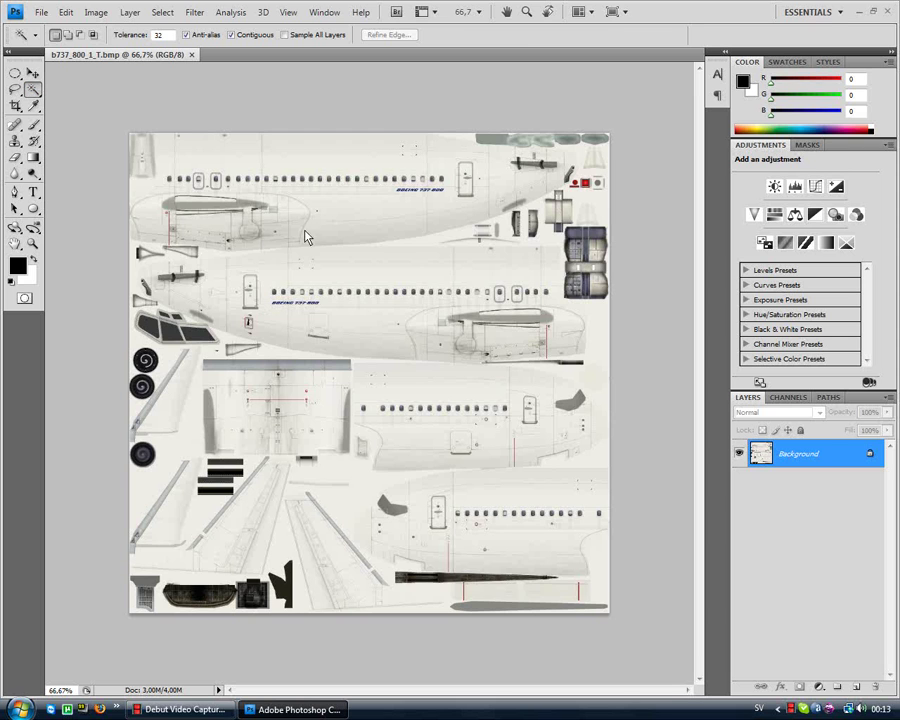
{"action": "left_click", "coordinate": [380, 268]}
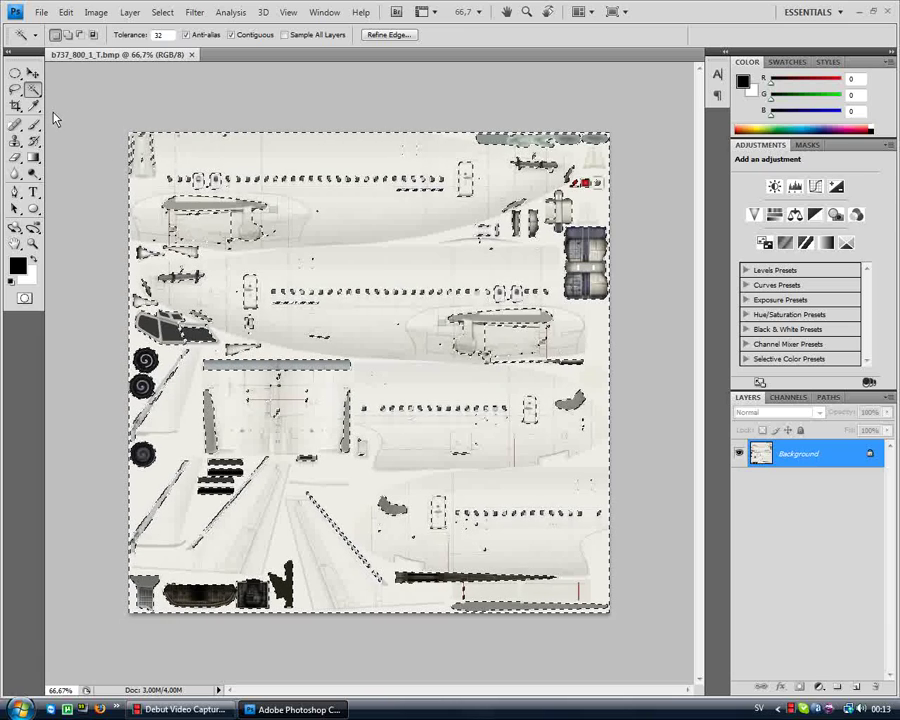
Fill the selected white areas with the Silver gradient dragged across the canvas.
{"action": "key", "text": "g"}
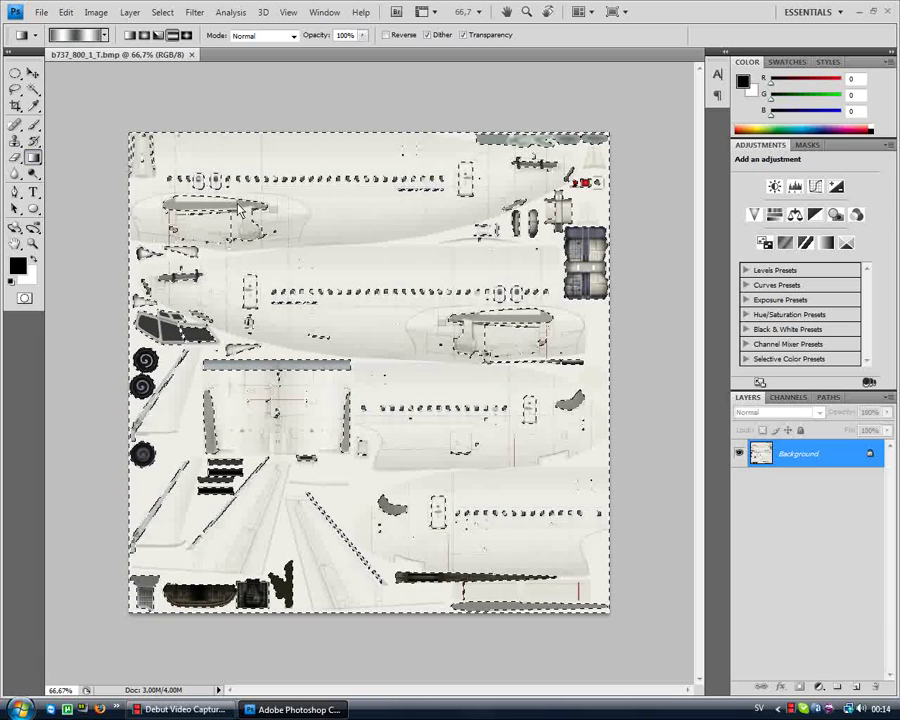
{"action": "left_click_drag", "start_coordinate": [399, 251], "coordinate": [295, 331]}
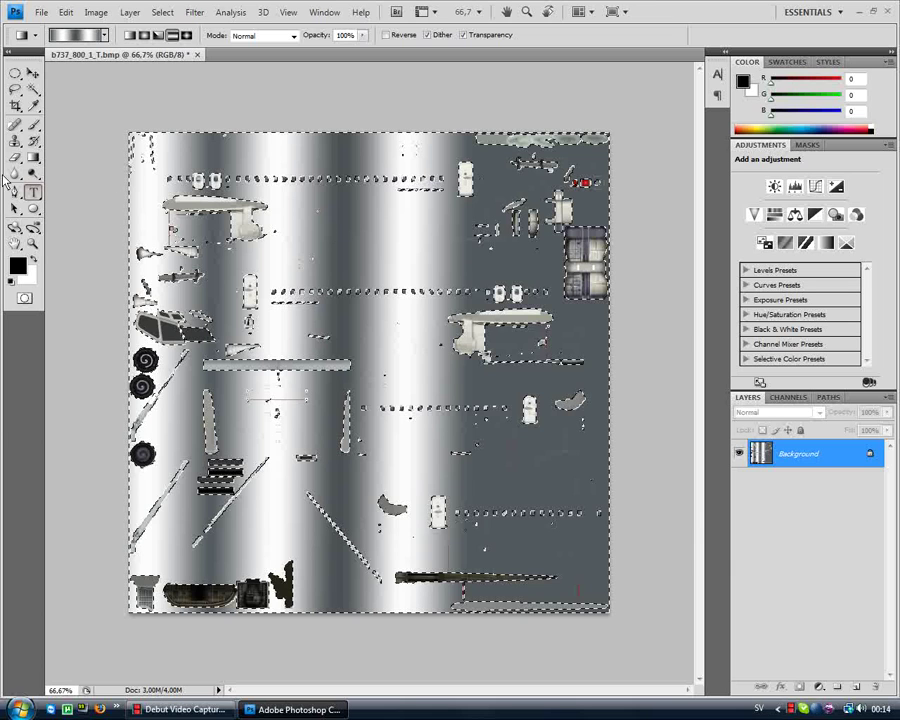
Add a Defused-font text box near the top left reading 'GLURBUS'.
{"action": "key", "text": "t"}
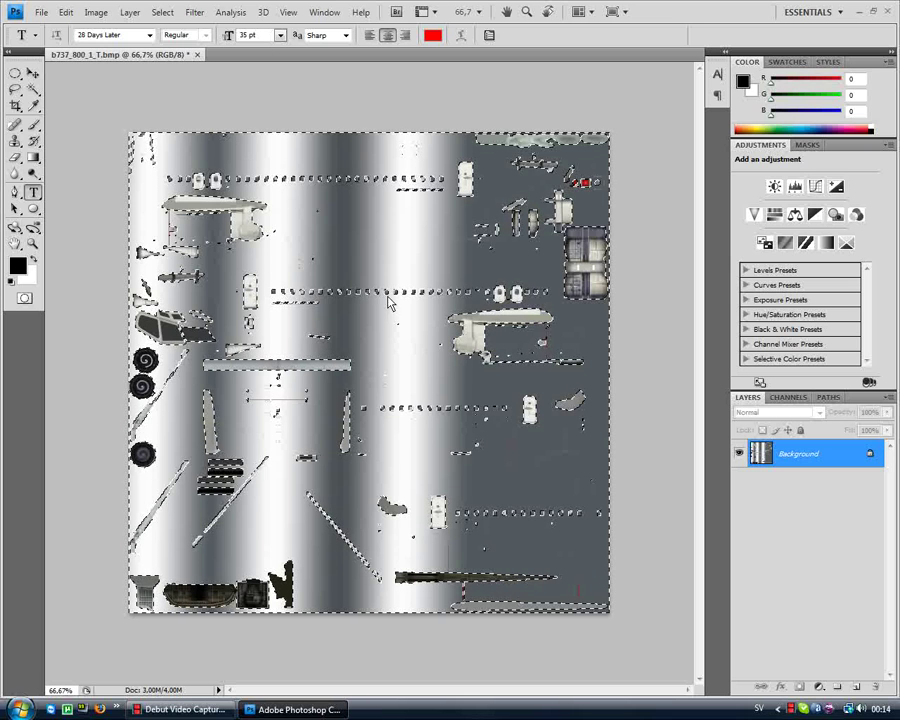
{"action": "left_click", "coordinate": [249, 155]}
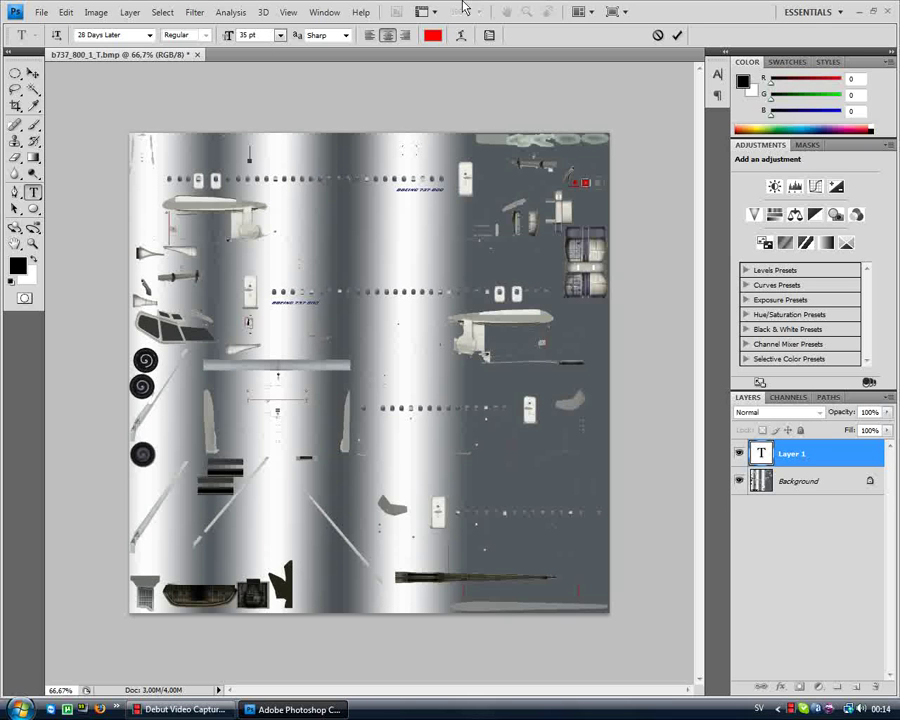
{"action": "left_click", "coordinate": [149, 35]}
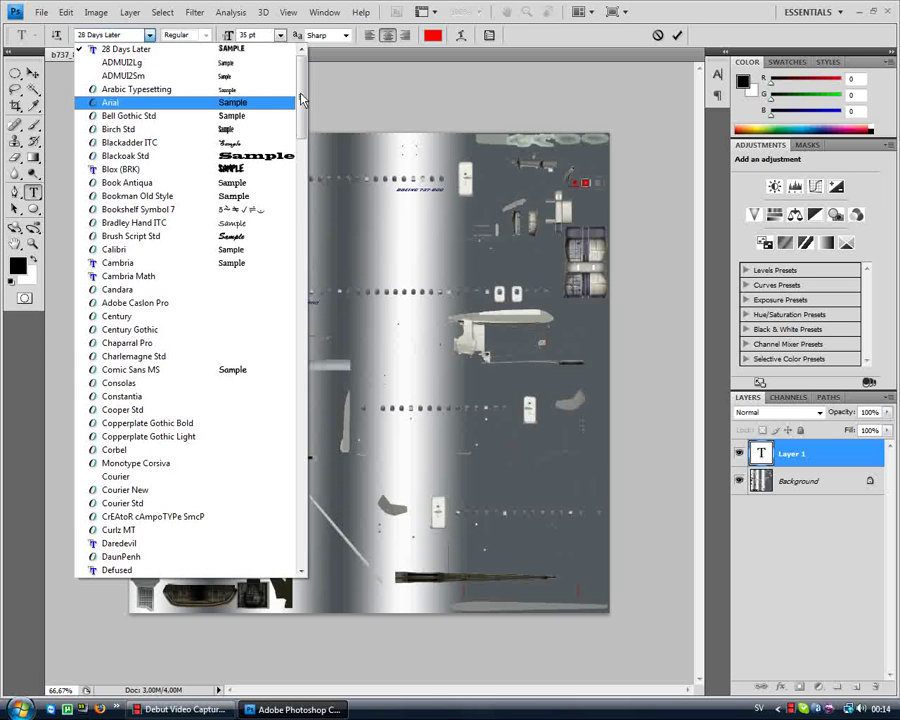
{"action": "left_click_drag", "start_coordinate": [301, 94], "coordinate": [296, 168]}
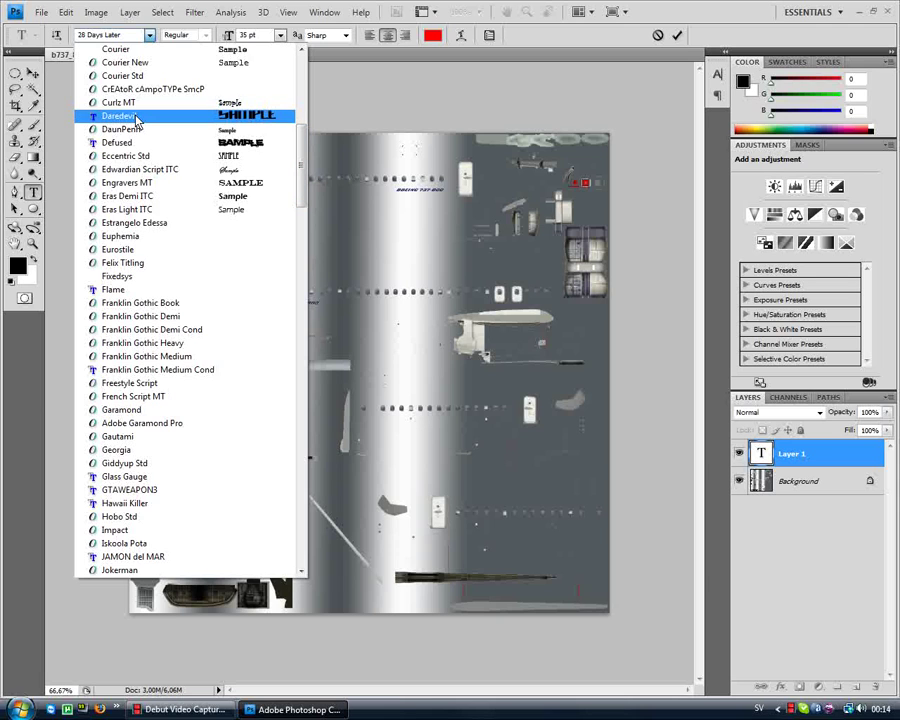
{"action": "left_click", "coordinate": [125, 142]}
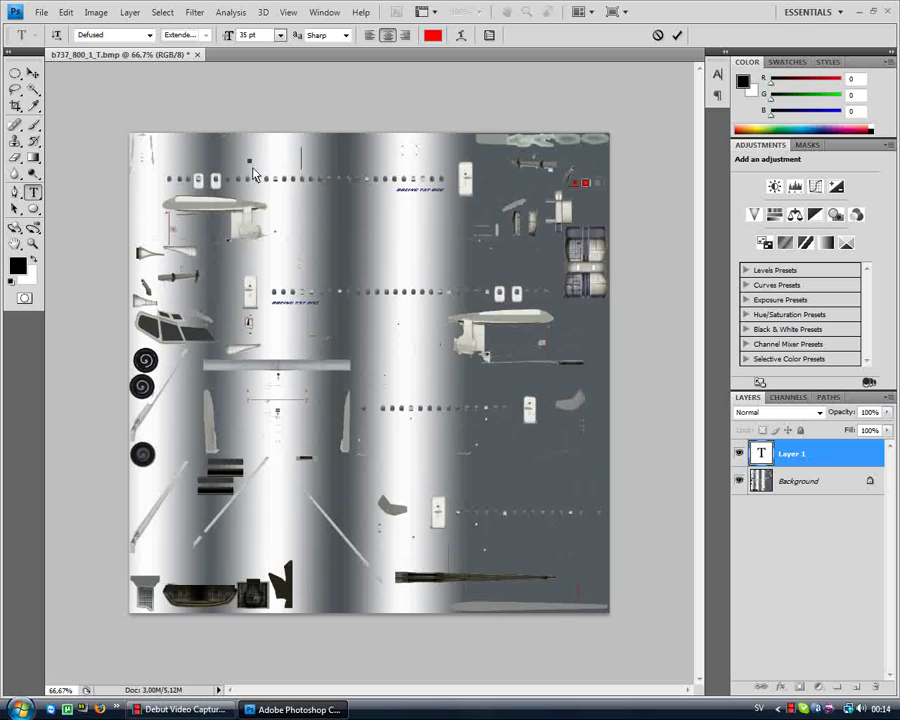
{"action": "type", "text": "GLURBUS"}
Colour all of the GLURBUS text red.
{"action": "key", "text": "ctrl+a"}
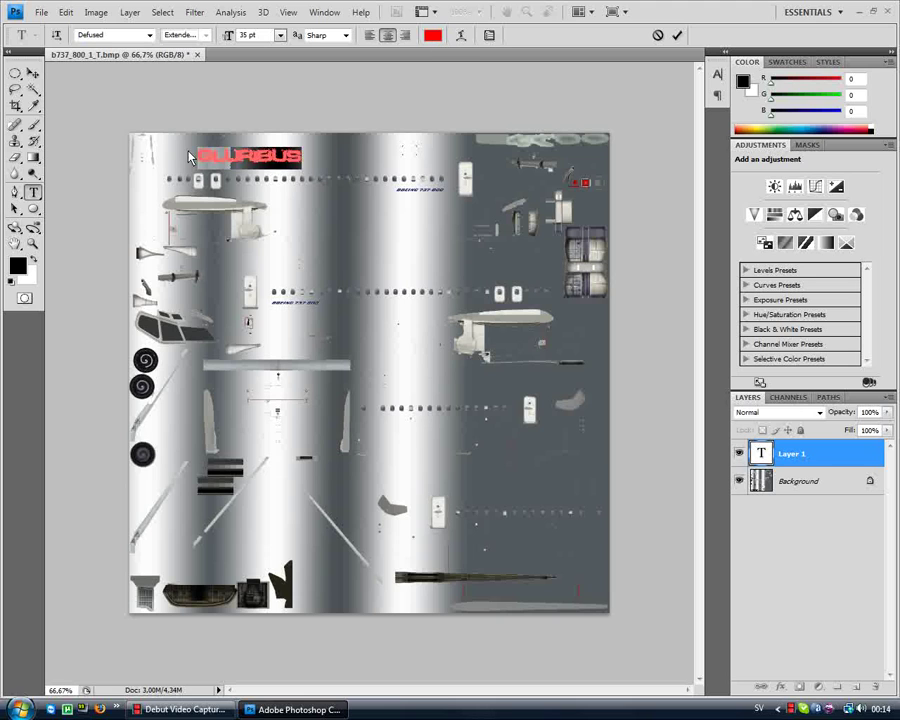
{"action": "left_click", "coordinate": [432, 37]}
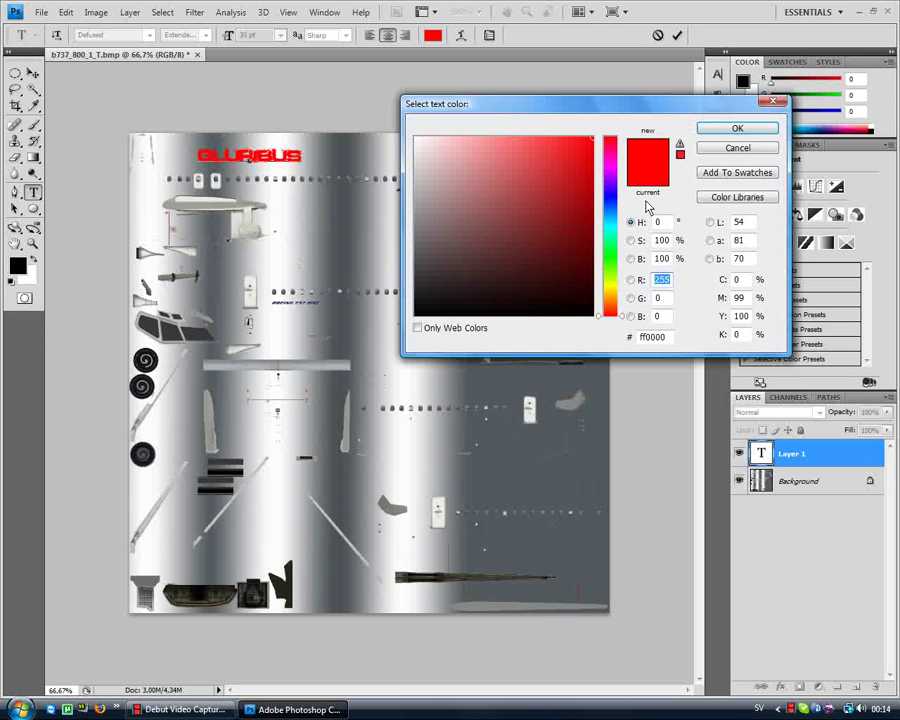
{"action": "left_click_drag", "start_coordinate": [613, 205], "coordinate": [621, 135]}
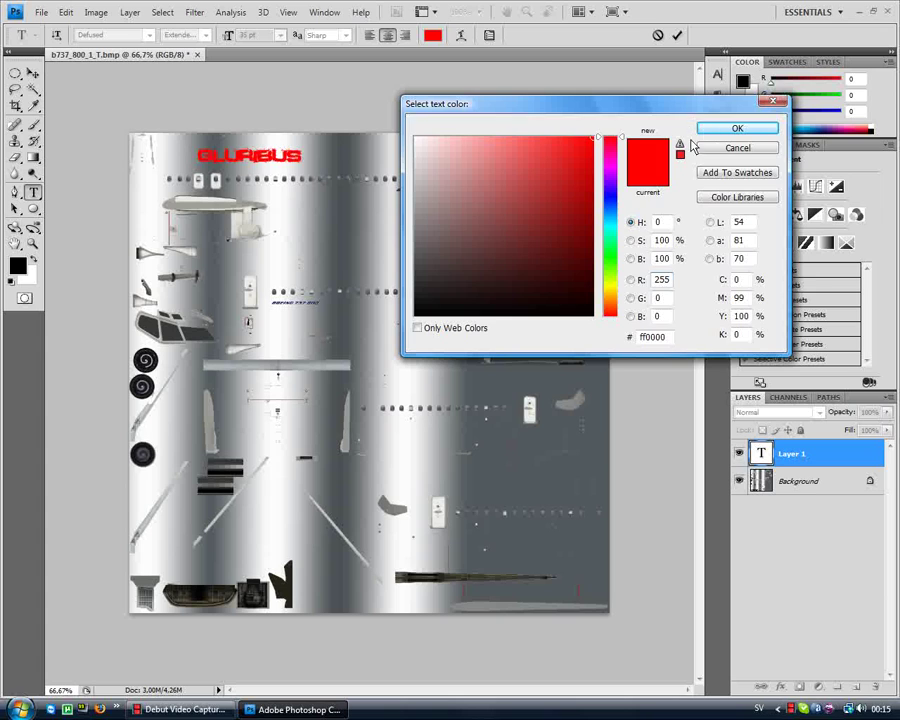
{"action": "key", "text": "Return"}
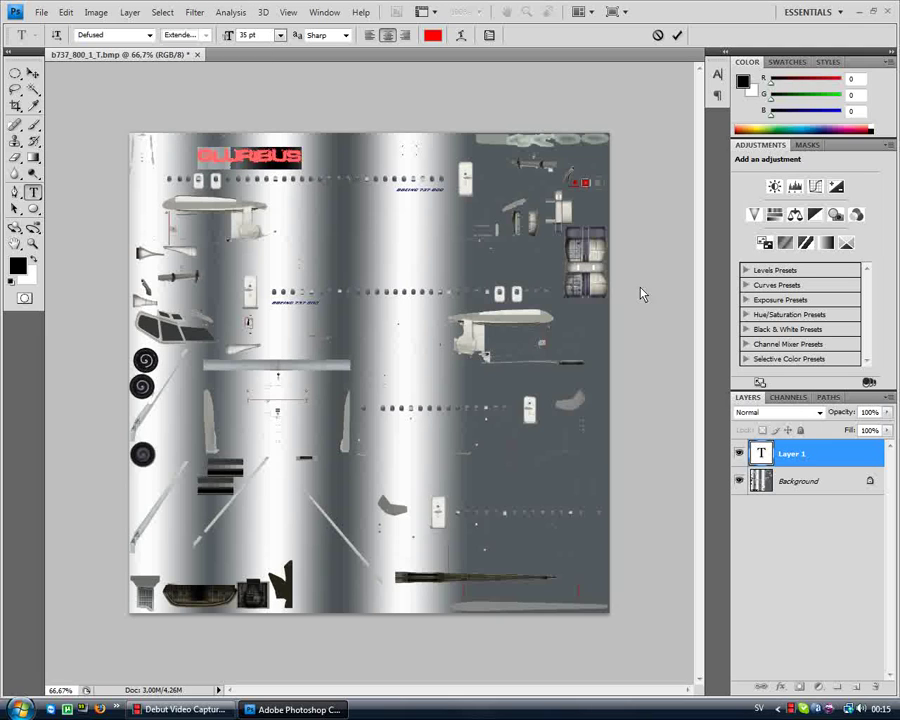
Commit the GLURIBUS text, then enable Drop Shadow, Inner Shadow, Outer Glow and Inner Glow in its Blending Options.
{"action": "left_click", "coordinate": [803, 456]}
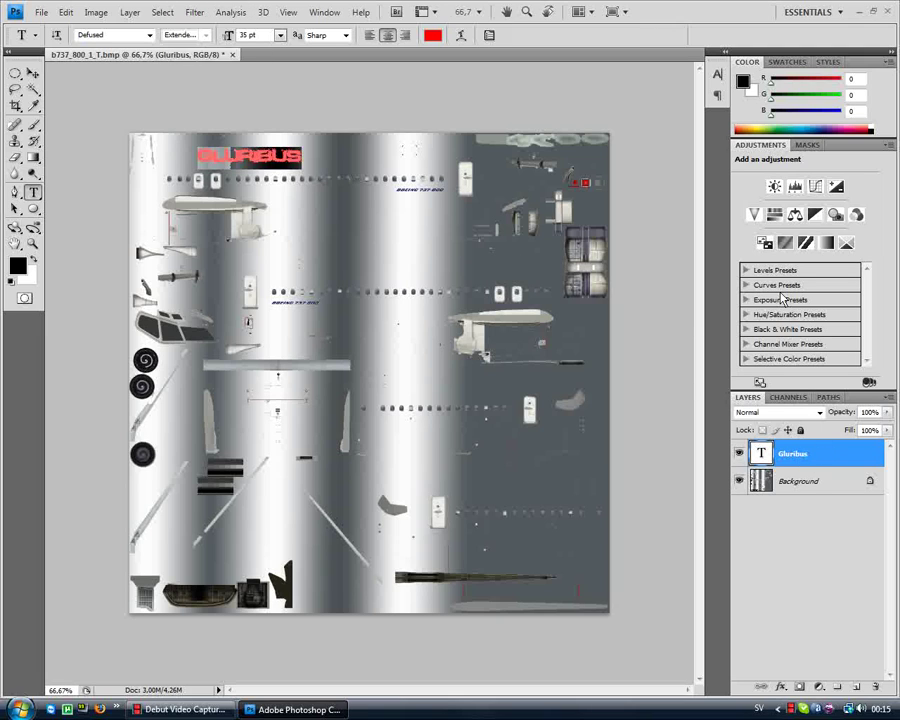
{"action": "right_click", "coordinate": [795, 456]}
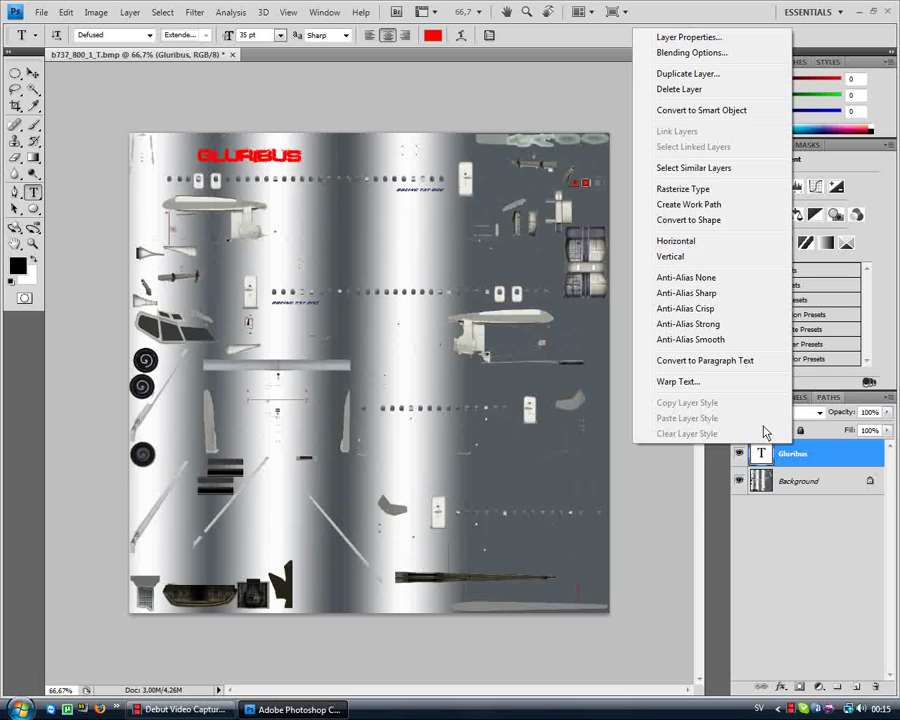
{"action": "left_click", "coordinate": [689, 53]}
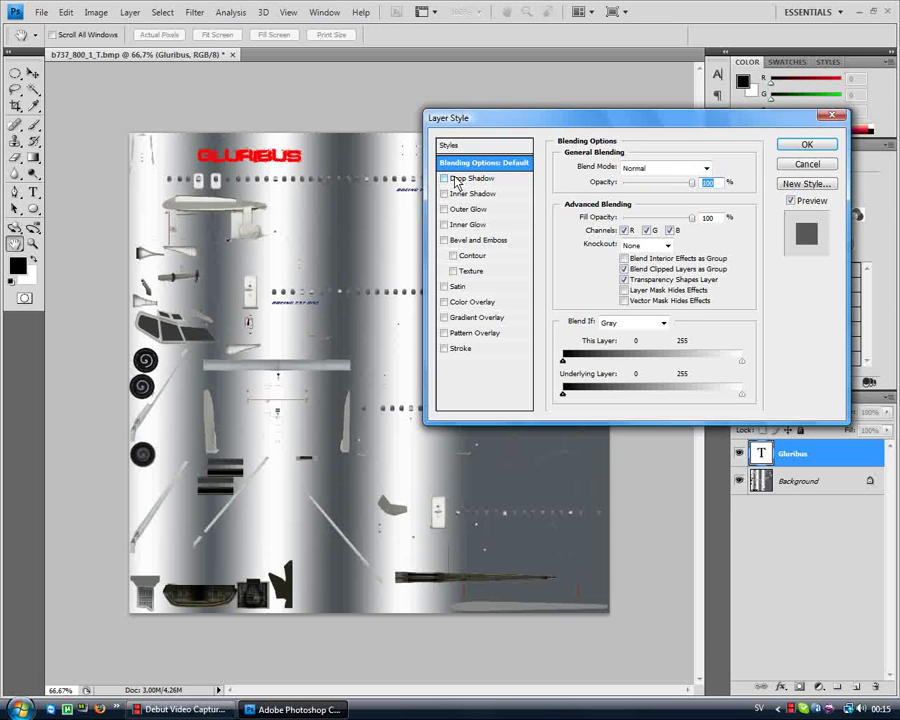
{"action": "left_click", "coordinate": [456, 180]}
{"action": "left_click", "coordinate": [456, 195]}
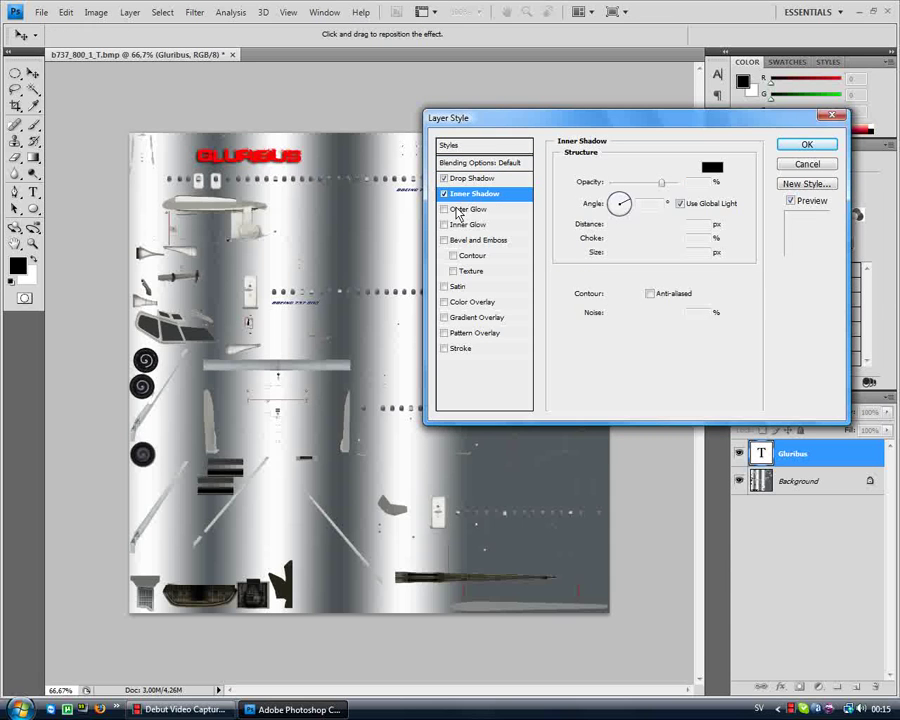
{"action": "left_click", "coordinate": [457, 210]}
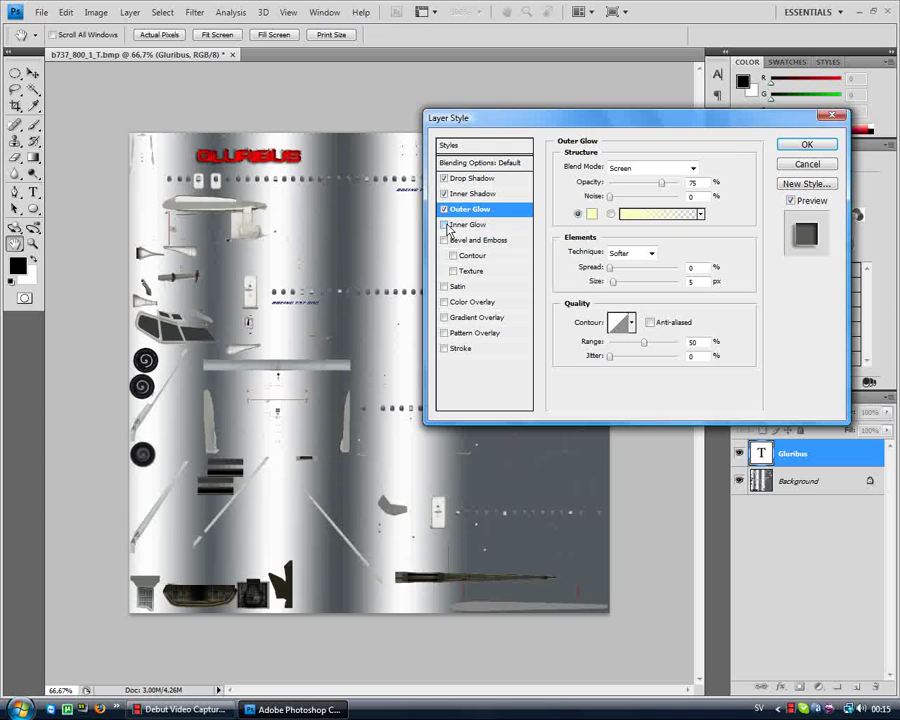
{"action": "left_click", "coordinate": [445, 226]}
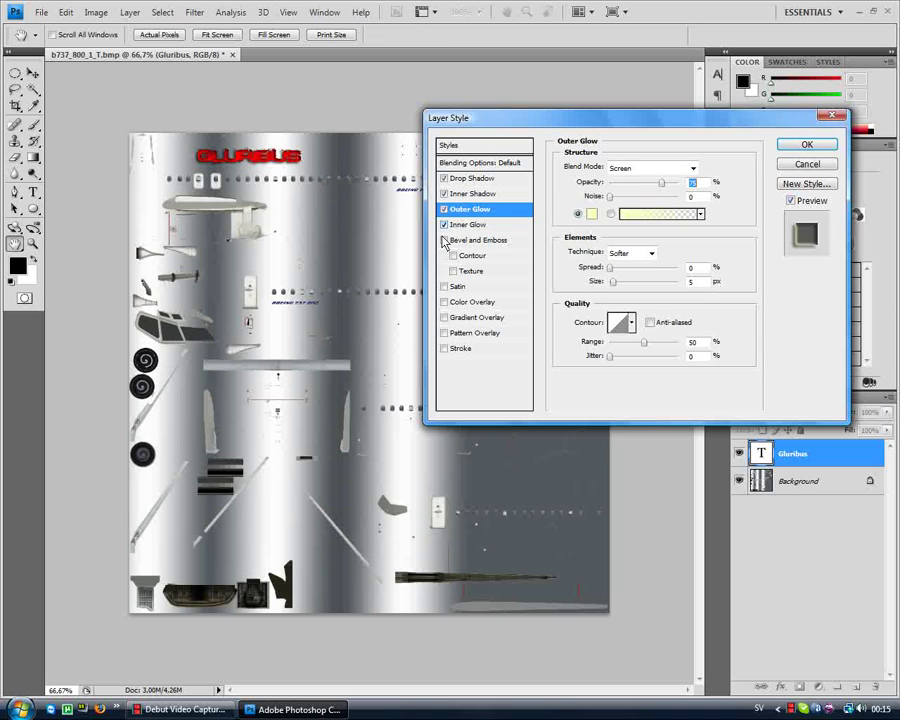
Enable Satin, the Color, Gradient and Pattern Overlays, Stroke, and Bevel and Emboss with Contour and Texture.
{"action": "left_click", "coordinate": [444, 287]}
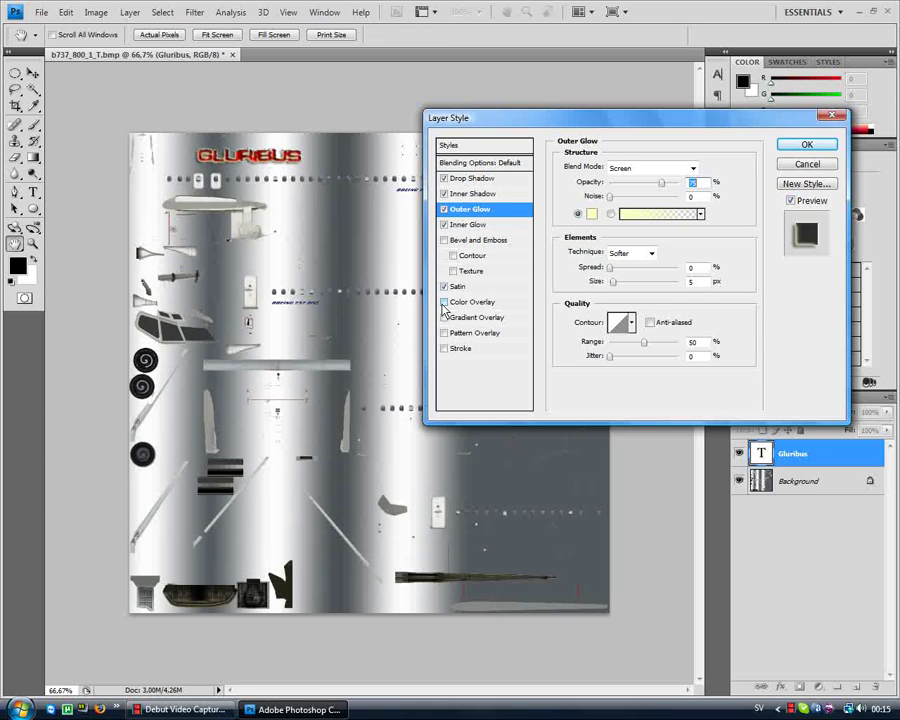
{"action": "left_click", "coordinate": [445, 318]}
{"action": "left_click", "coordinate": [444, 333]}
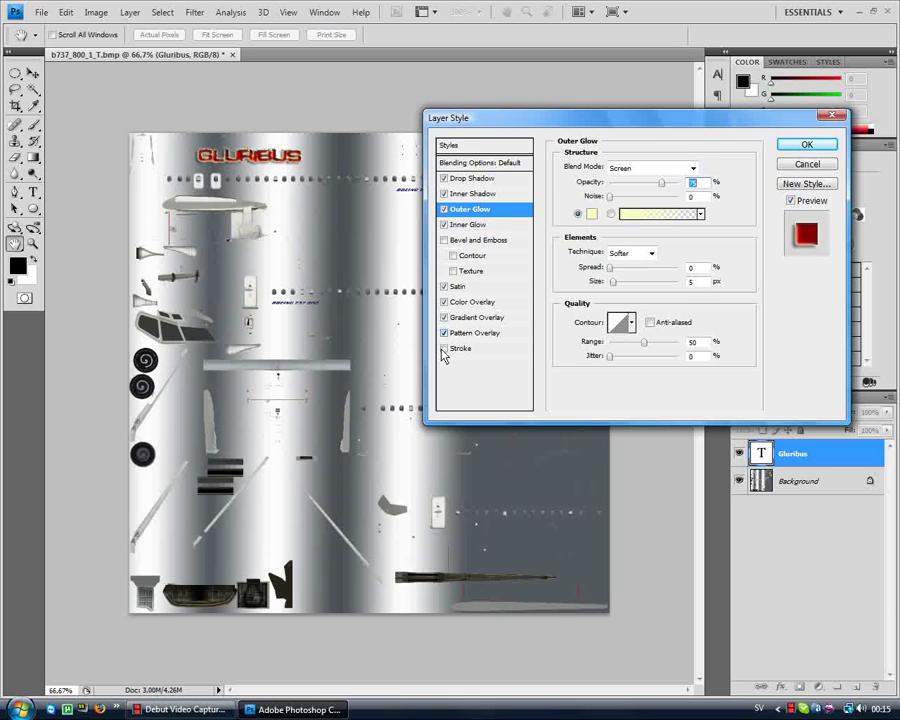
{"action": "left_click", "coordinate": [444, 349]}
{"action": "left_click", "coordinate": [445, 240]}
{"action": "left_click", "coordinate": [453, 256]}
{"action": "left_click", "coordinate": [453, 271]}
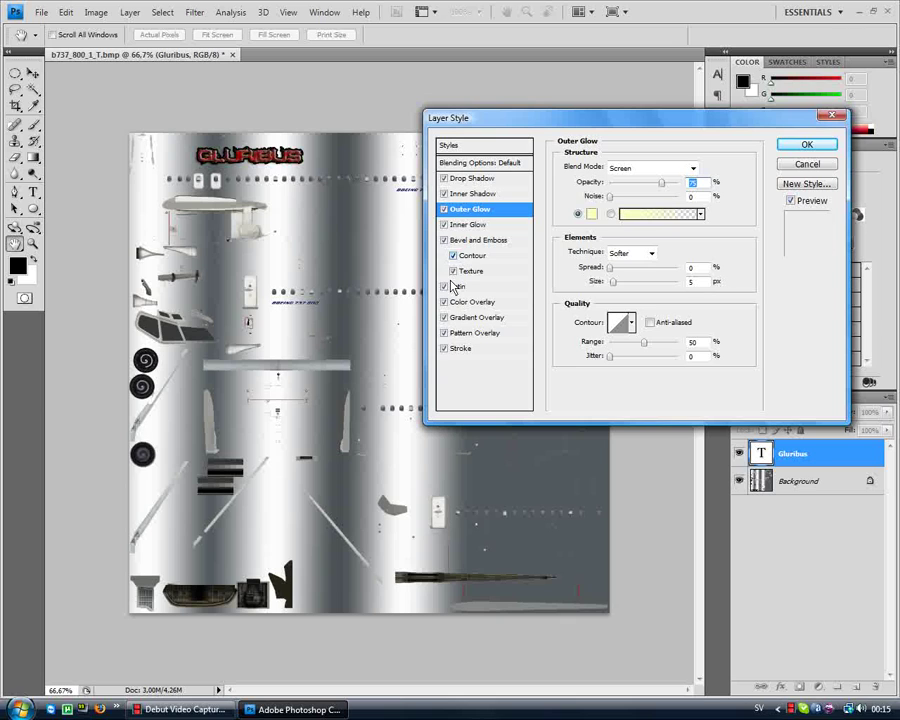
Make the outside stroke thin and bring up its colour picker.
{"action": "left_click", "coordinate": [460, 349]}
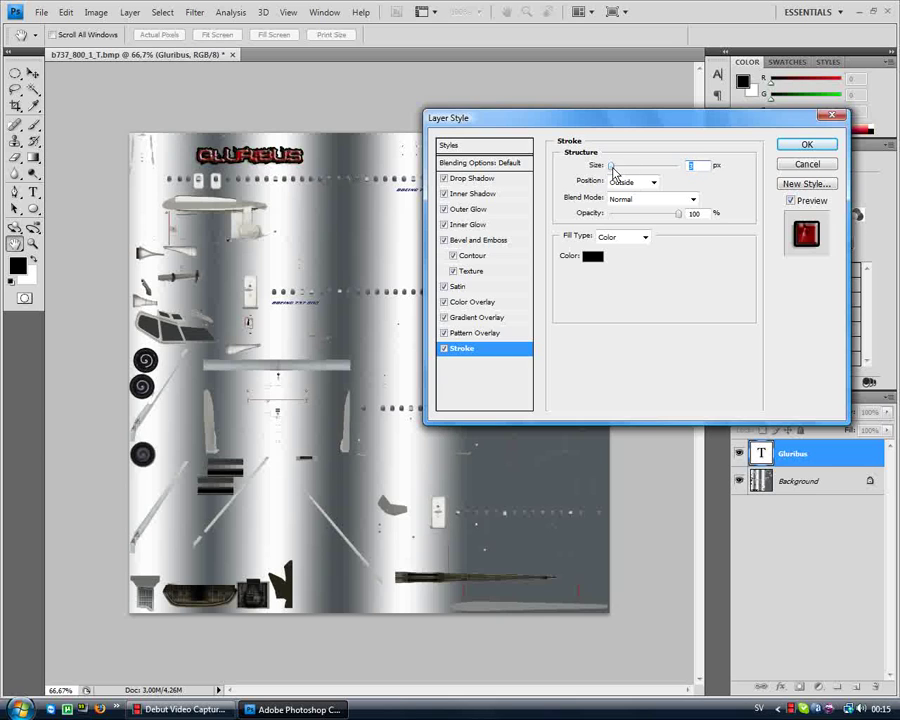
{"action": "mouse_move", "coordinate": [612, 166]}
{"action": "left_mouse_down"}
{"action": "mouse_move", "coordinate": [685, 177]}
{"action": "mouse_move", "coordinate": [689, 165]}
{"action": "mouse_move", "coordinate": [611, 168]}
{"action": "left_mouse_up"}
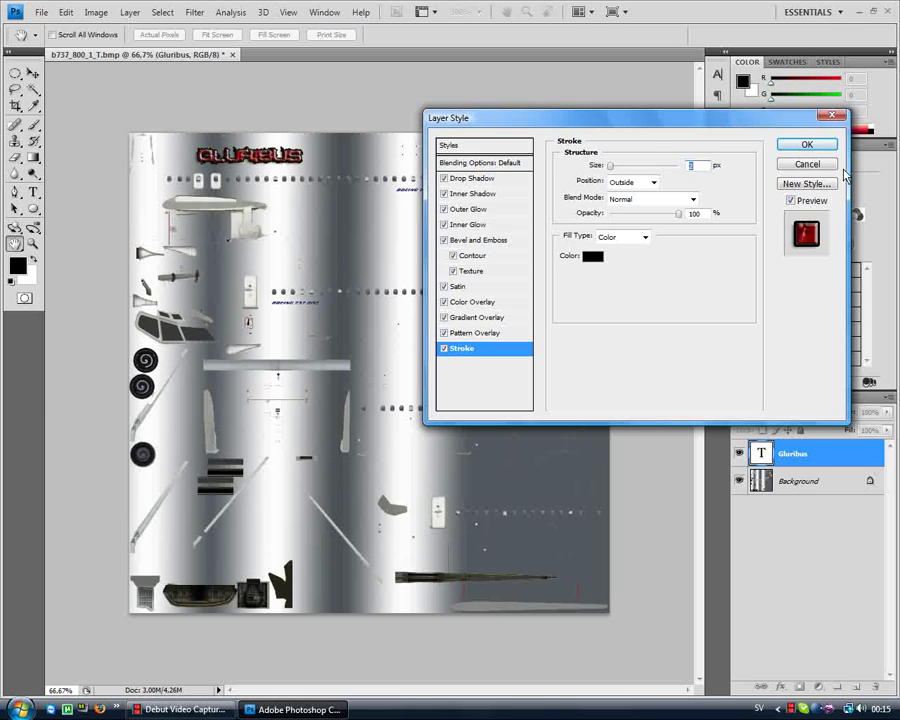
{"action": "left_click", "coordinate": [806, 148]}
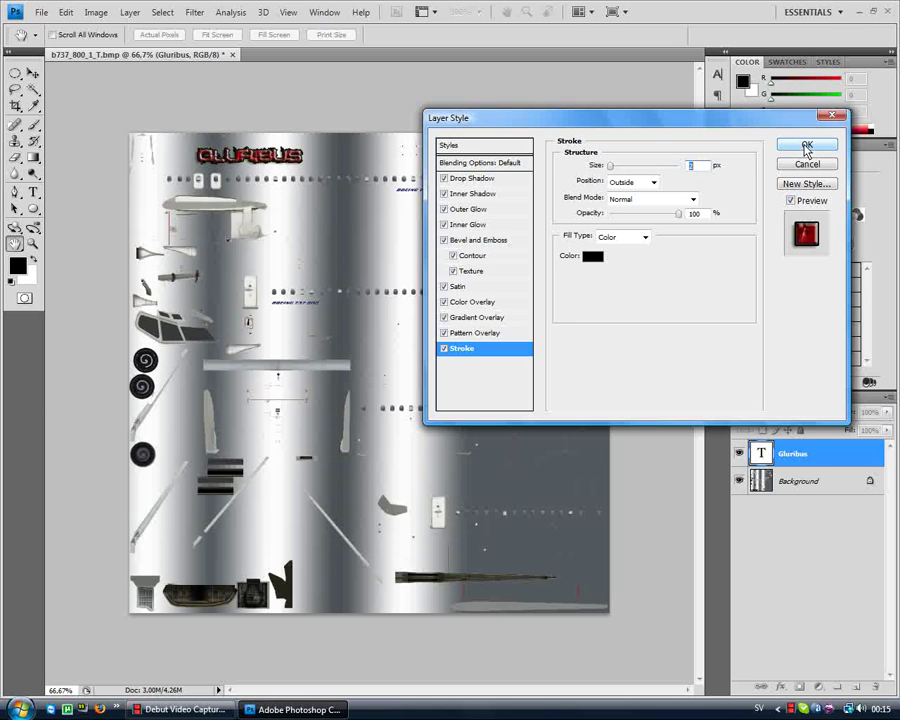
Set the GLURIBUS stroke colour to a dark red.
{"action": "left_click", "coordinate": [593, 260]}
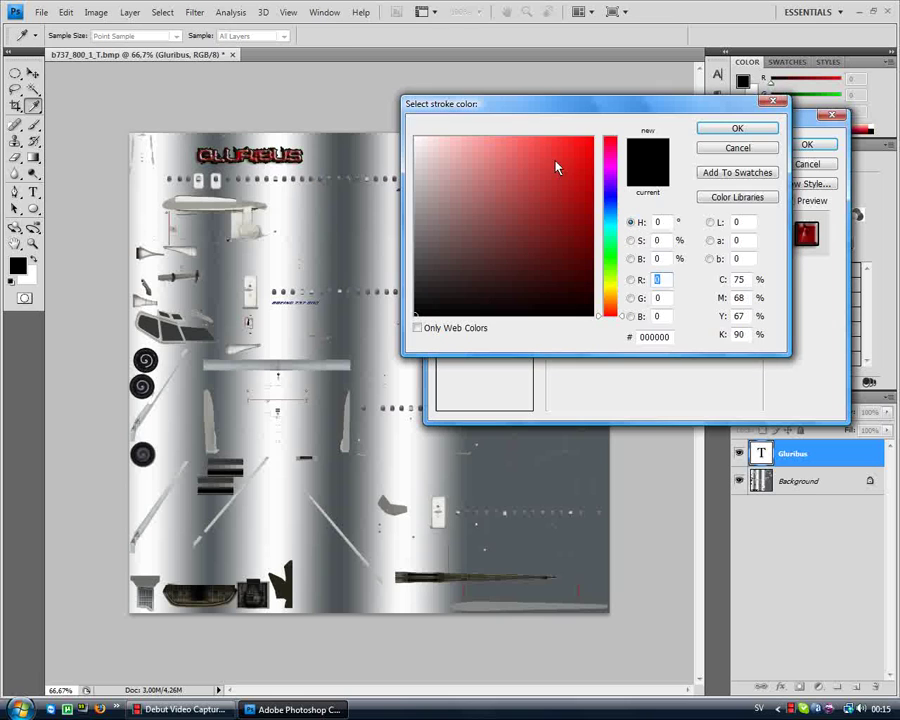
{"action": "mouse_move", "coordinate": [556, 164]}
{"action": "left_mouse_down"}
{"action": "mouse_move", "coordinate": [704, 124]}
{"action": "mouse_move", "coordinate": [462, 141]}
{"action": "mouse_move", "coordinate": [494, 139]}
{"action": "left_mouse_up"}
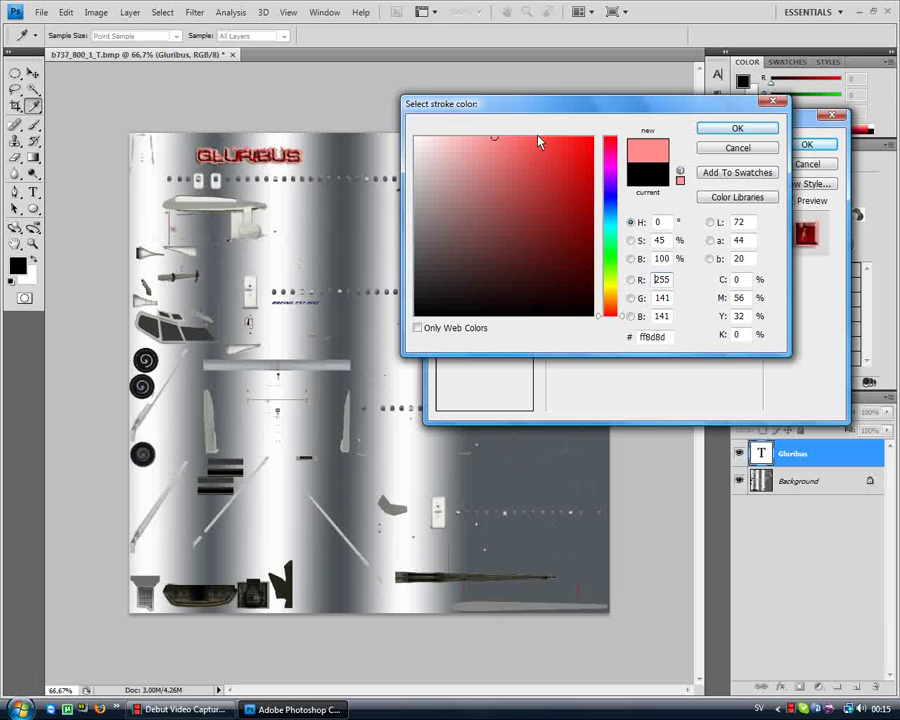
{"action": "mouse_move", "coordinate": [502, 203]}
{"action": "left_mouse_down"}
{"action": "mouse_move", "coordinate": [544, 227]}
{"action": "mouse_move", "coordinate": [548, 207]}
{"action": "mouse_move", "coordinate": [532, 196]}
{"action": "left_mouse_up"}
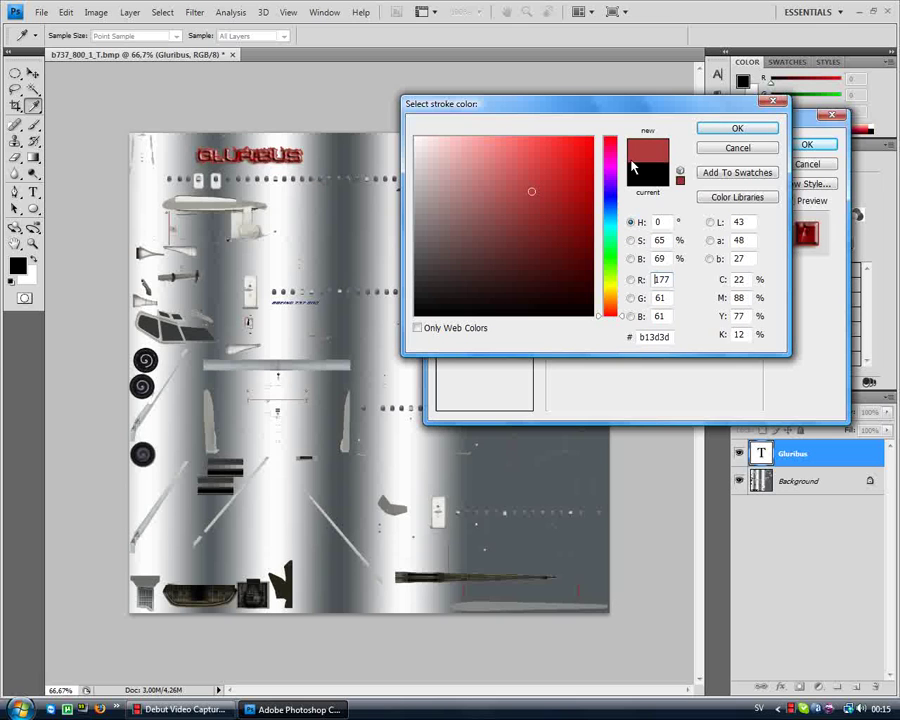
{"action": "left_click", "coordinate": [737, 129]}
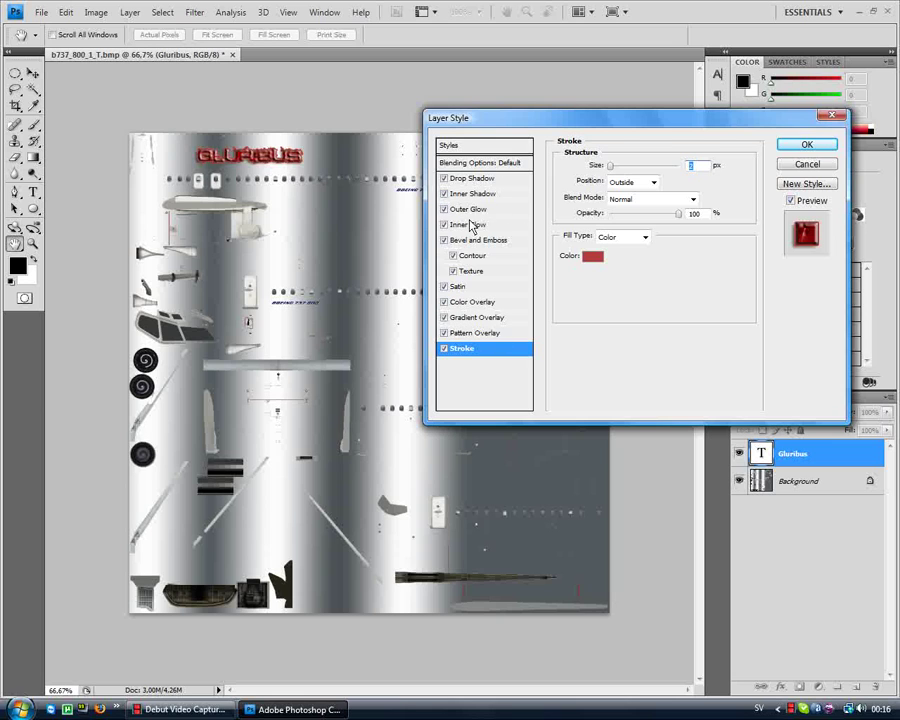
Give the text a light red (ff7f7f) Color Overlay and apply the layer styles.
{"action": "left_click", "coordinate": [464, 309]}
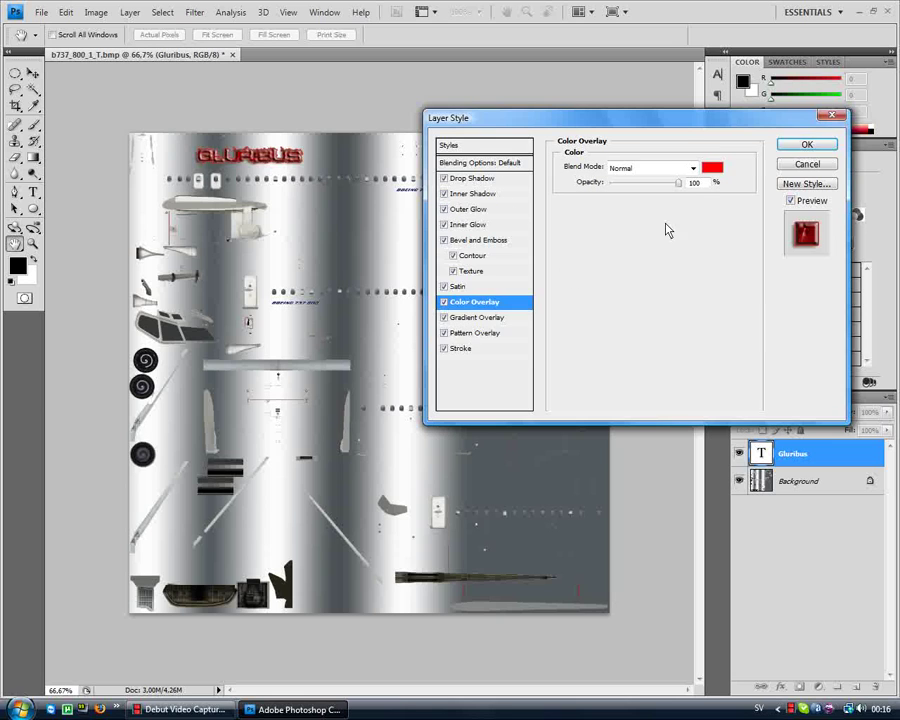
{"action": "left_click", "coordinate": [714, 172]}
{"action": "left_click_drag", "start_coordinate": [562, 188], "coordinate": [504, 137]}
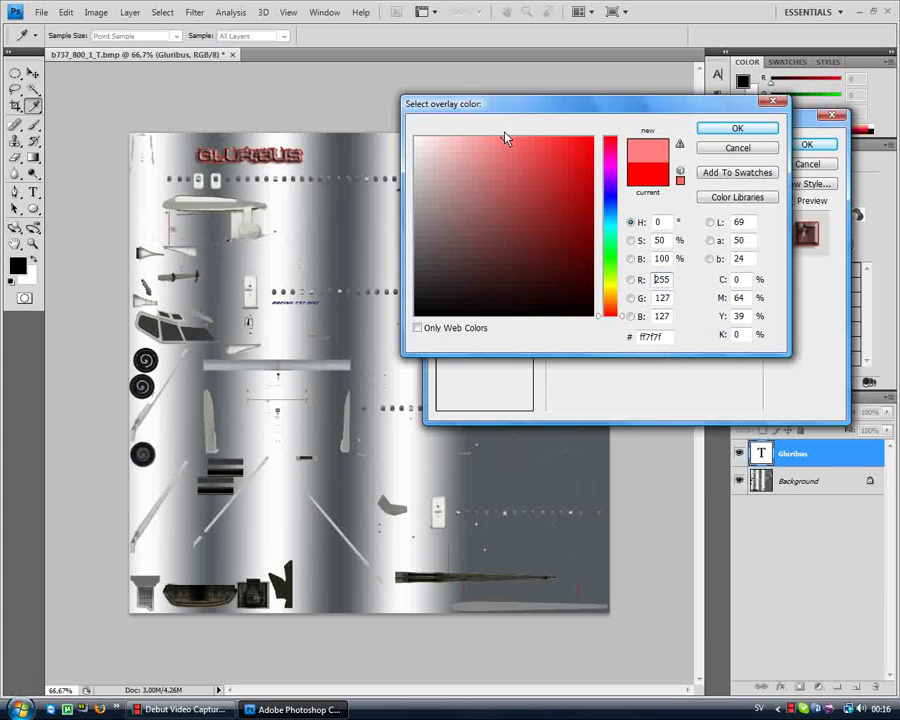
{"action": "left_click", "coordinate": [745, 129]}
{"action": "left_click", "coordinate": [806, 145]}
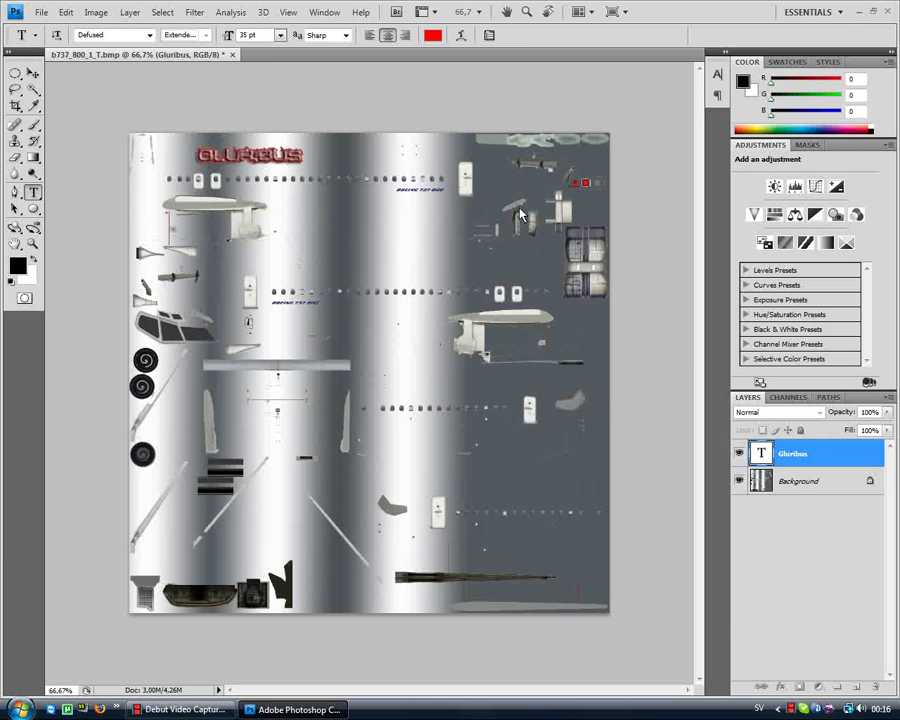
Duplicate the Gluribus layer and move the copy onto the grey right half above the middle windows.
{"action": "right_click", "coordinate": [808, 455]}
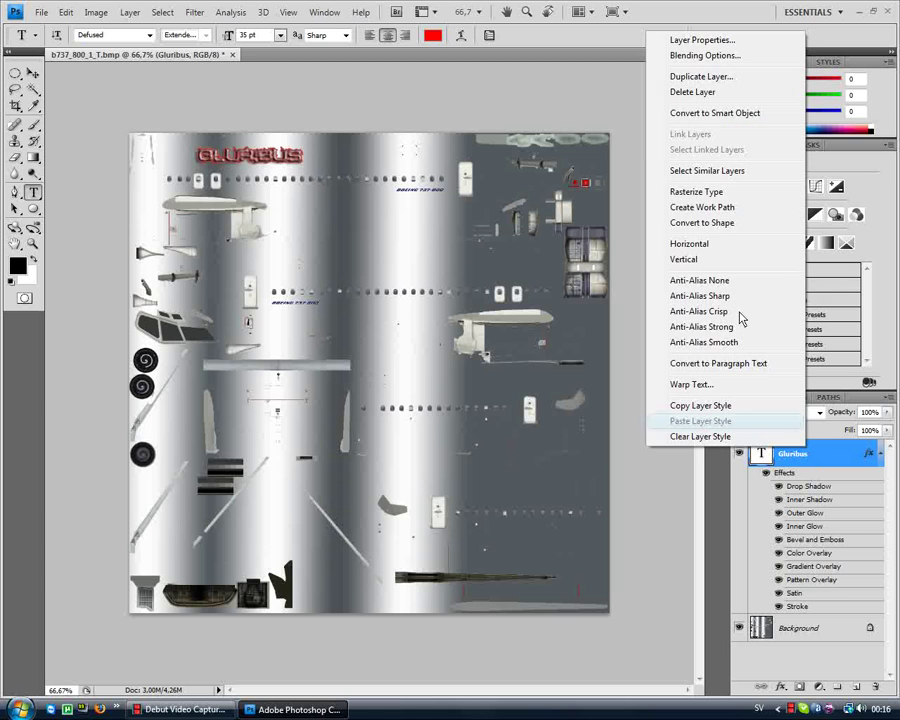
{"action": "left_click", "coordinate": [715, 84]}
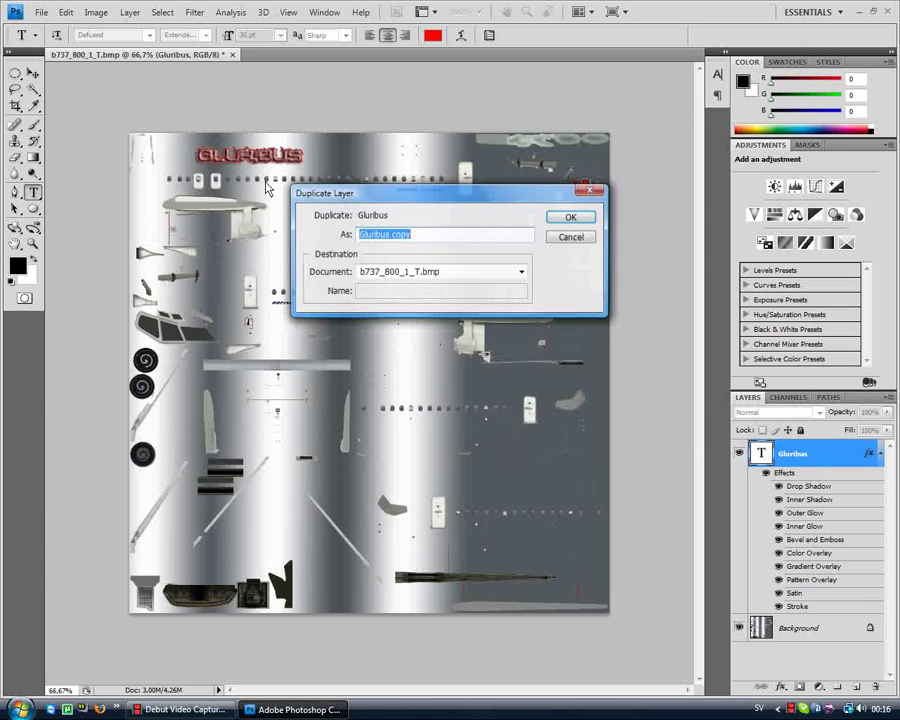
{"action": "left_click", "coordinate": [570, 218]}
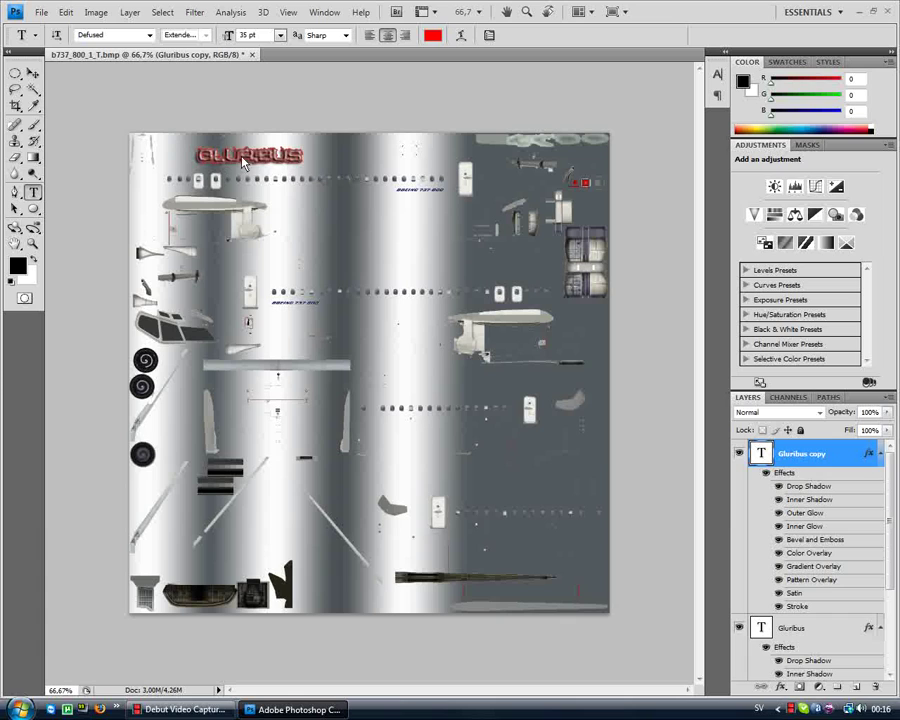
{"action": "left_click", "coordinate": [32, 74]}
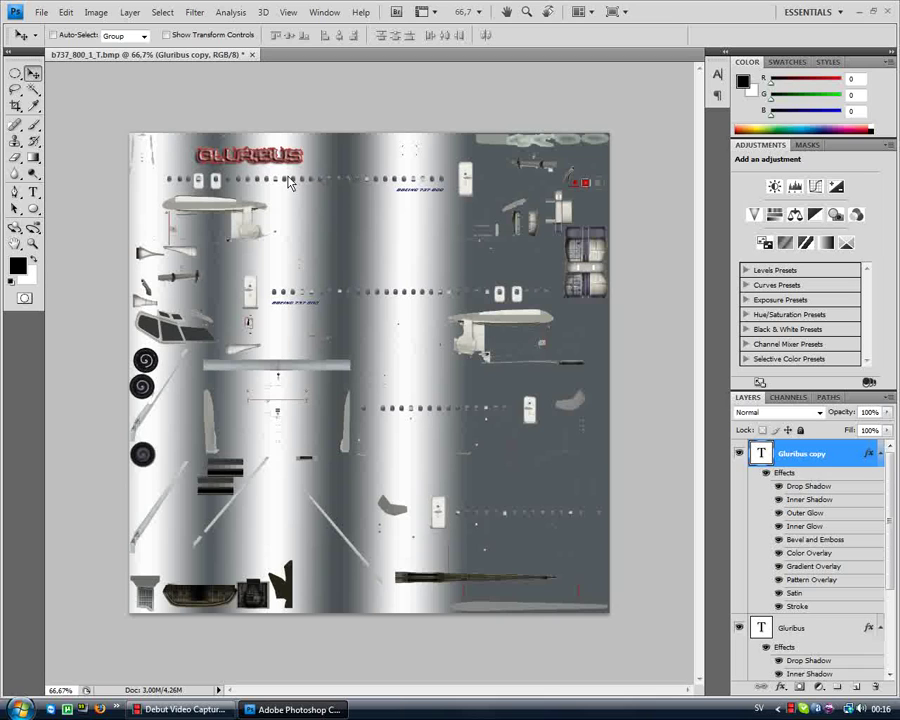
{"action": "left_click_drag", "start_coordinate": [314, 198], "coordinate": [364, 222]}
{"action": "mouse_move", "coordinate": [454, 272]}
{"action": "left_mouse_down"}
{"action": "mouse_move", "coordinate": [400, 260]}
{"action": "mouse_move", "coordinate": [475, 285]}
{"action": "mouse_move", "coordinate": [467, 278]}
{"action": "left_mouse_up"}
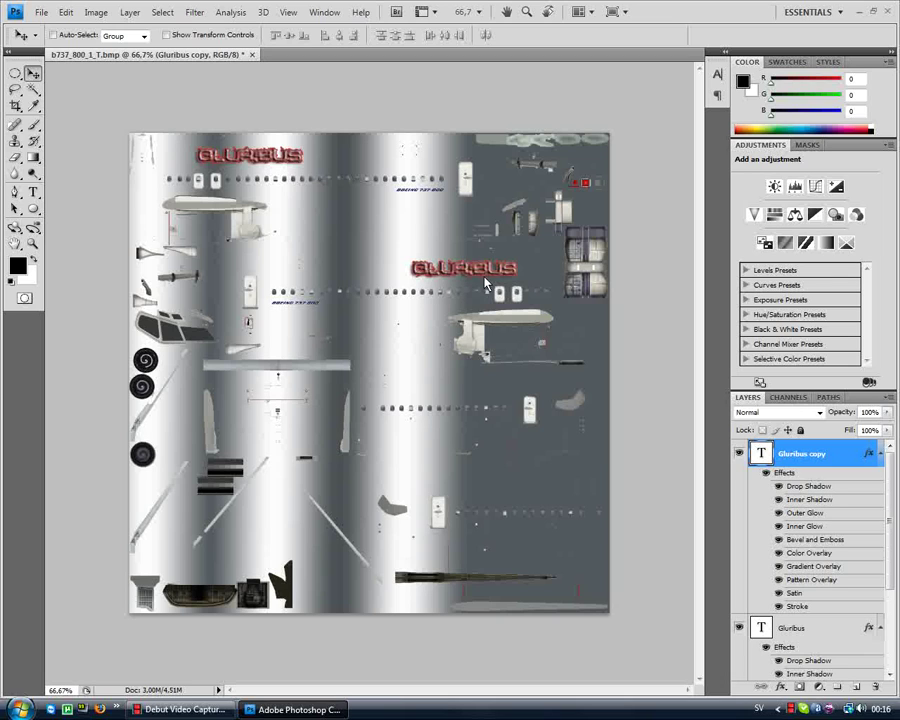
{"action": "left_click_drag", "start_coordinate": [484, 283], "coordinate": [482, 283]}
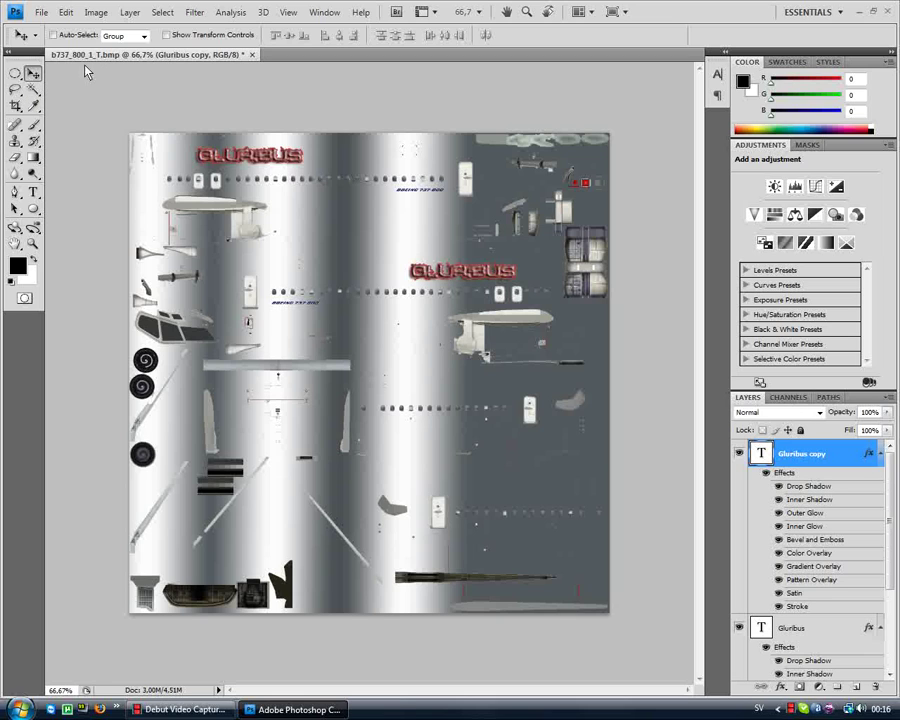
Save the texture in BMP format as b737_800_1_T.bmp.
{"action": "left_click", "coordinate": [33, 191]}
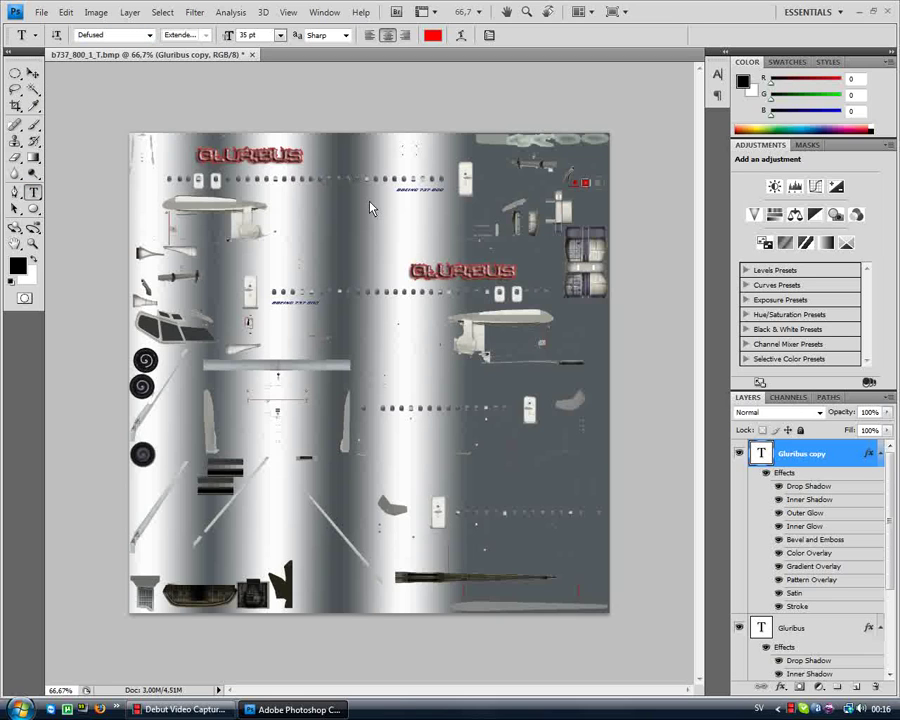
{"action": "left_click", "coordinate": [42, 13]}
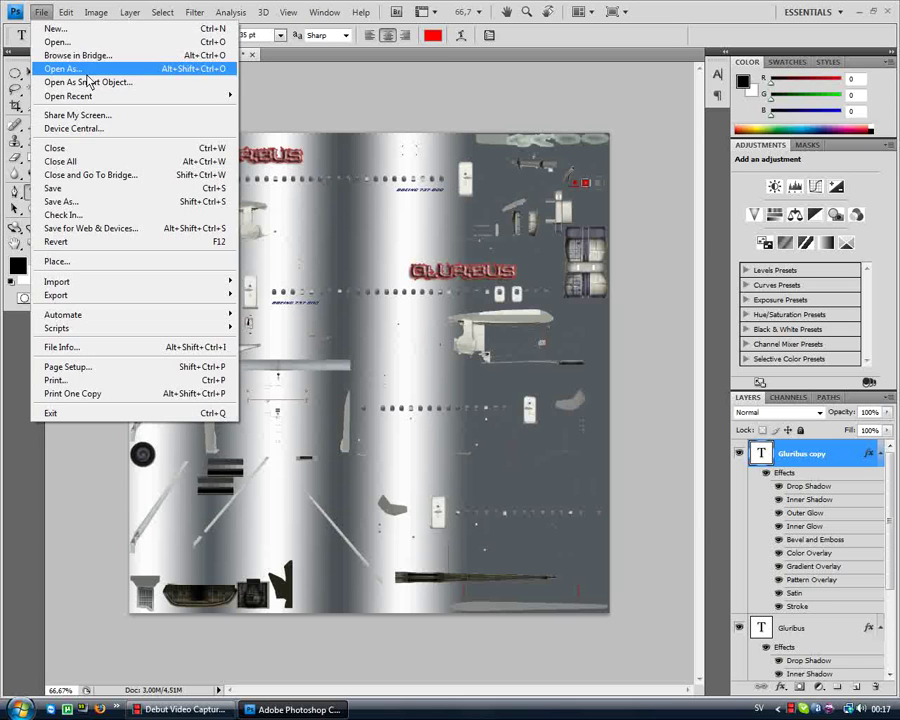
{"action": "left_click", "coordinate": [87, 202]}
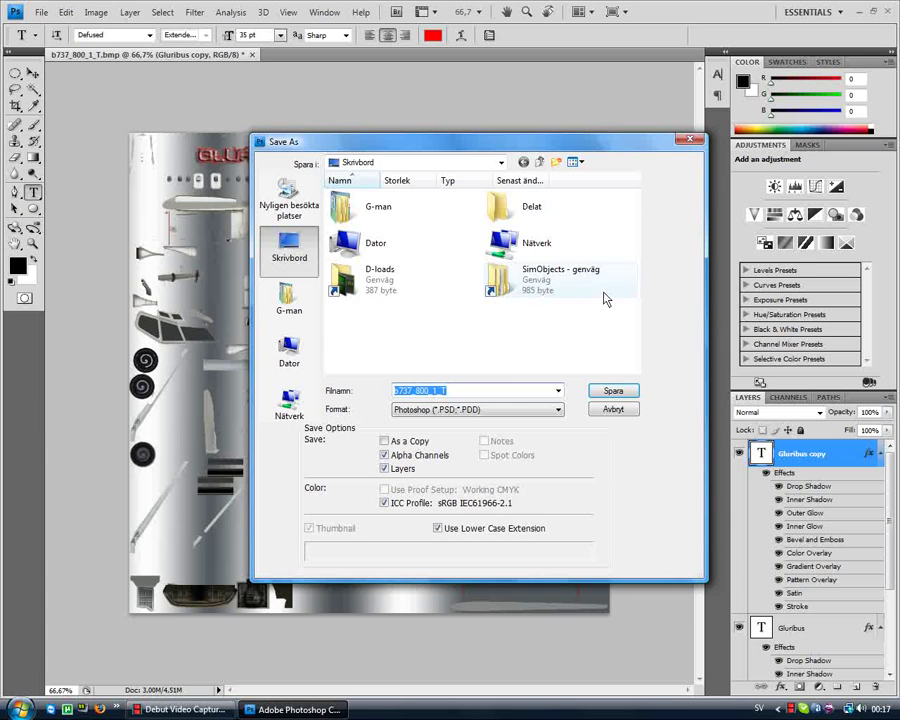
{"action": "left_click", "coordinate": [510, 419]}
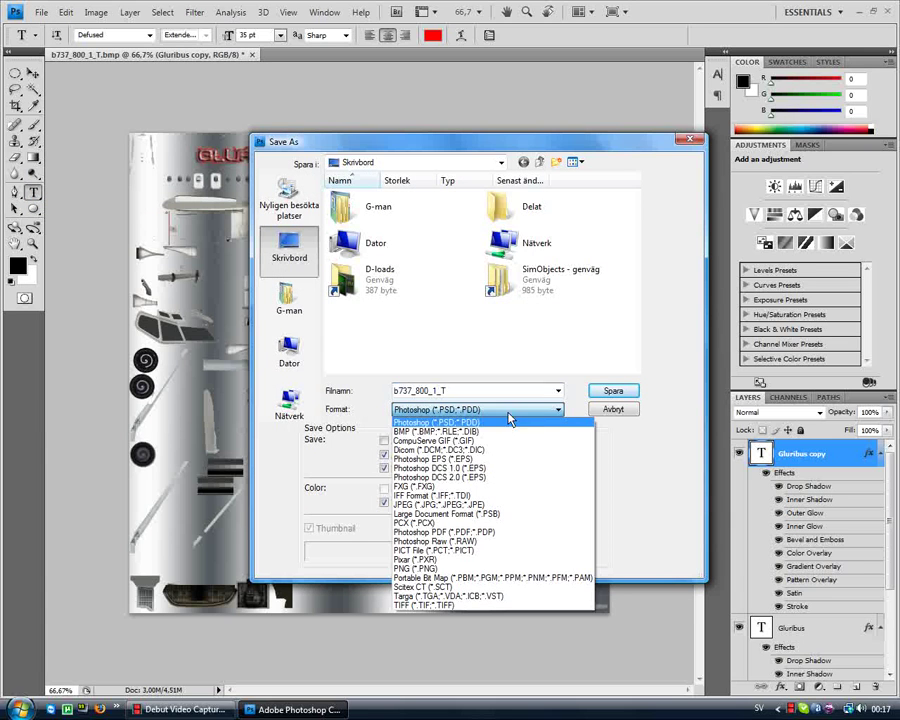
{"action": "left_click", "coordinate": [450, 431]}
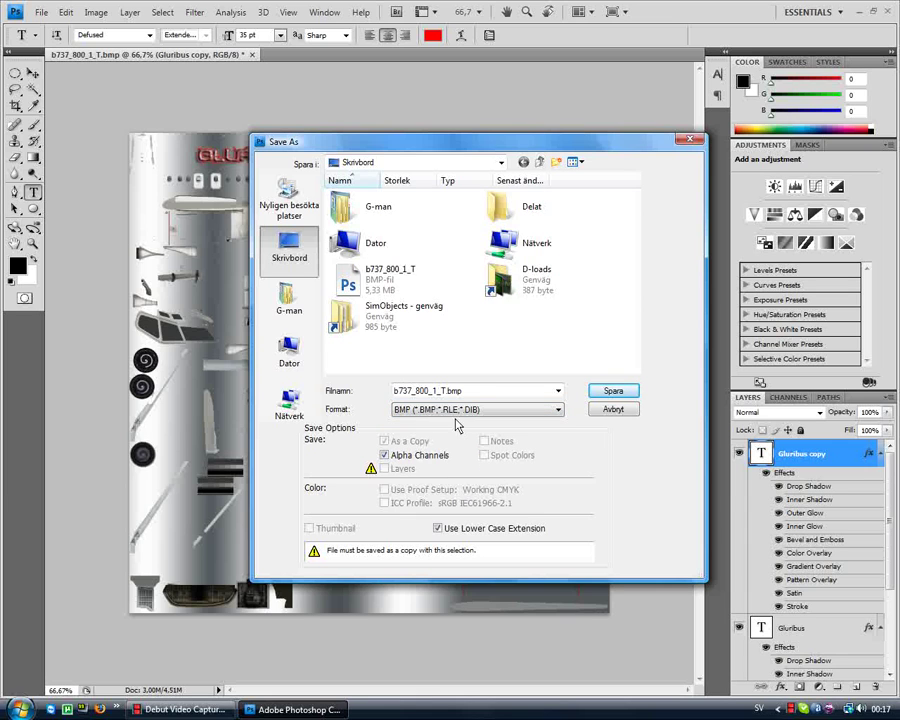
{"action": "left_click", "coordinate": [612, 393]}
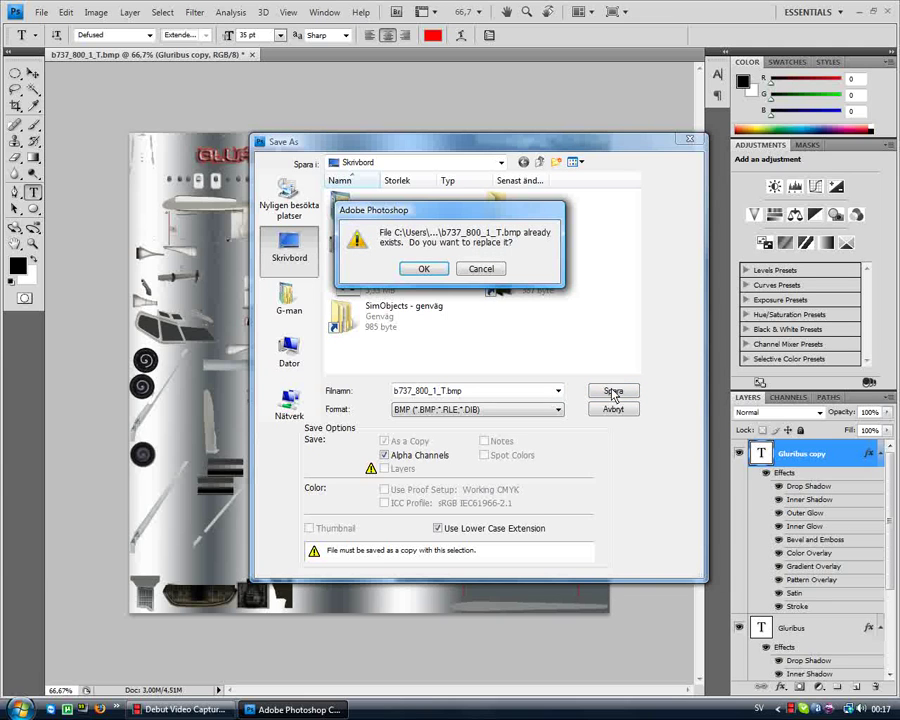
Replace the existing file as a 32-bit BMP and close the document.
{"action": "left_click", "coordinate": [426, 268]}
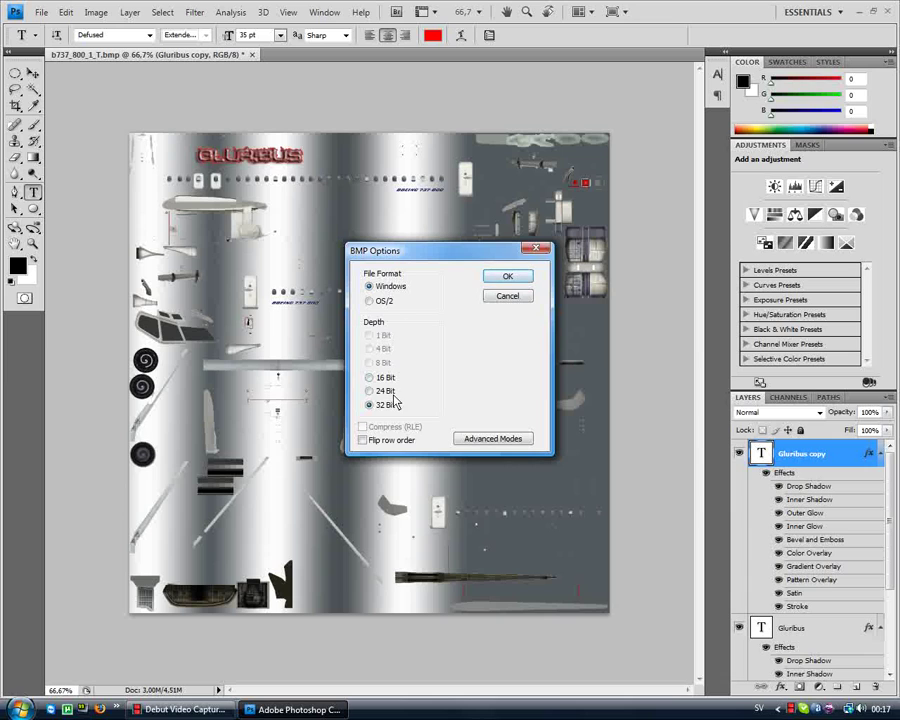
{"action": "left_click", "coordinate": [521, 279]}
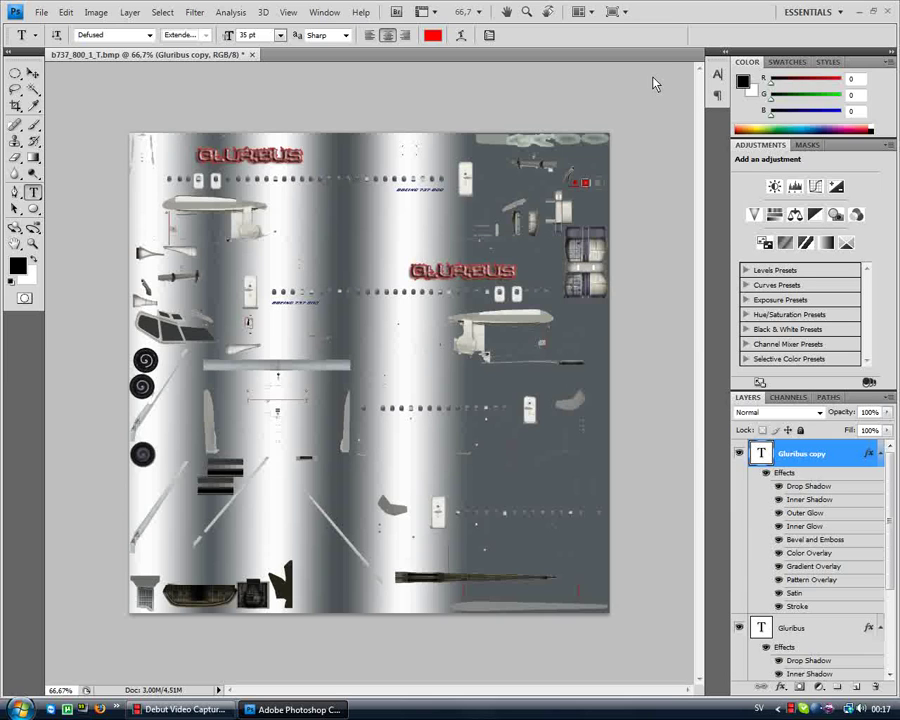
{"action": "left_click", "coordinate": [888, 12]}
Close the Photoshop document without saving and load b737_800_1_T.bmp into Image Tool.
{"action": "left_click", "coordinate": [465, 276]}
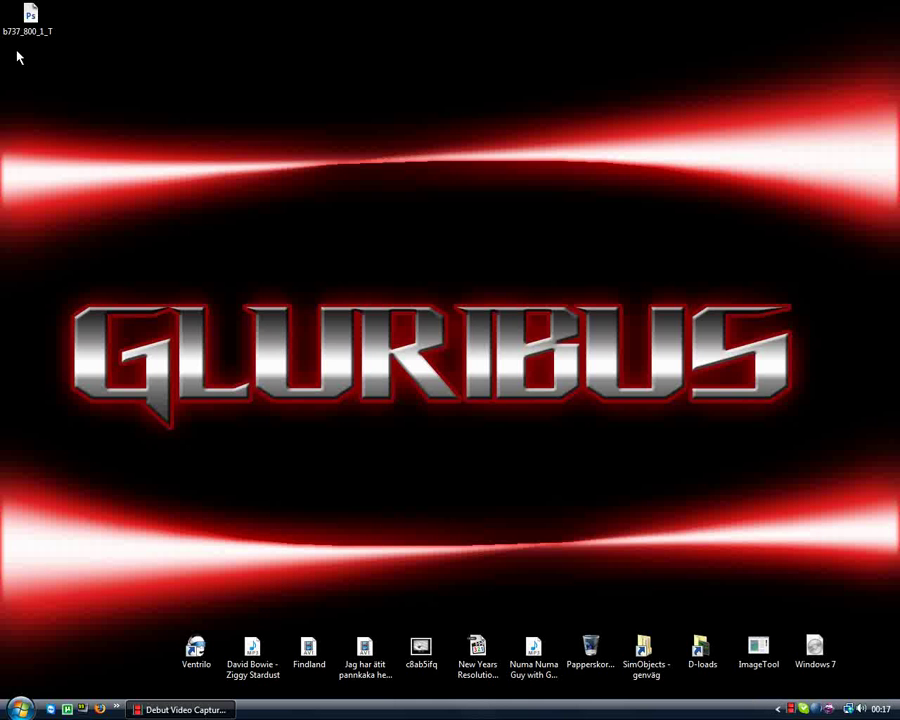
{"action": "left_click_drag", "start_coordinate": [30, 18], "coordinate": [310, 592]}
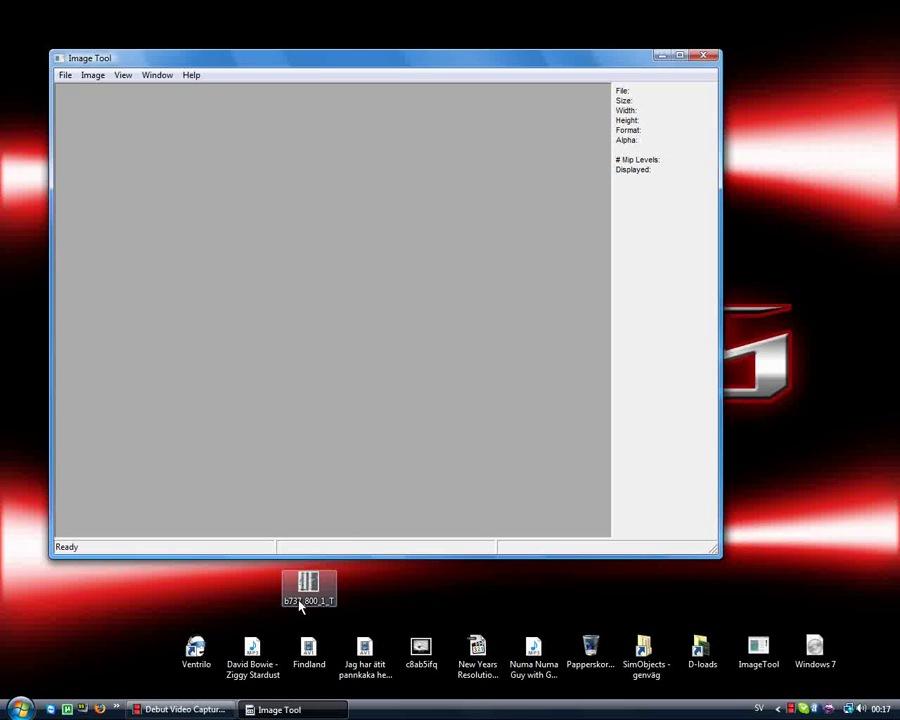
{"action": "left_click_drag", "start_coordinate": [307, 586], "coordinate": [297, 246]}
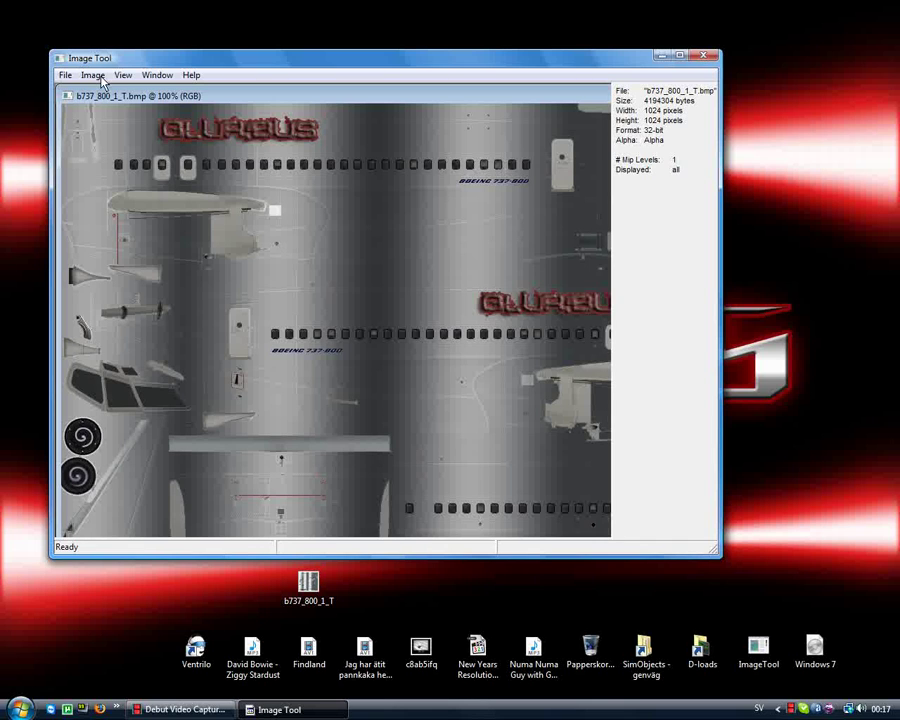
Convert the texture to DXT3, then to DXT5, and close Image Tool.
{"action": "left_click", "coordinate": [97, 78]}
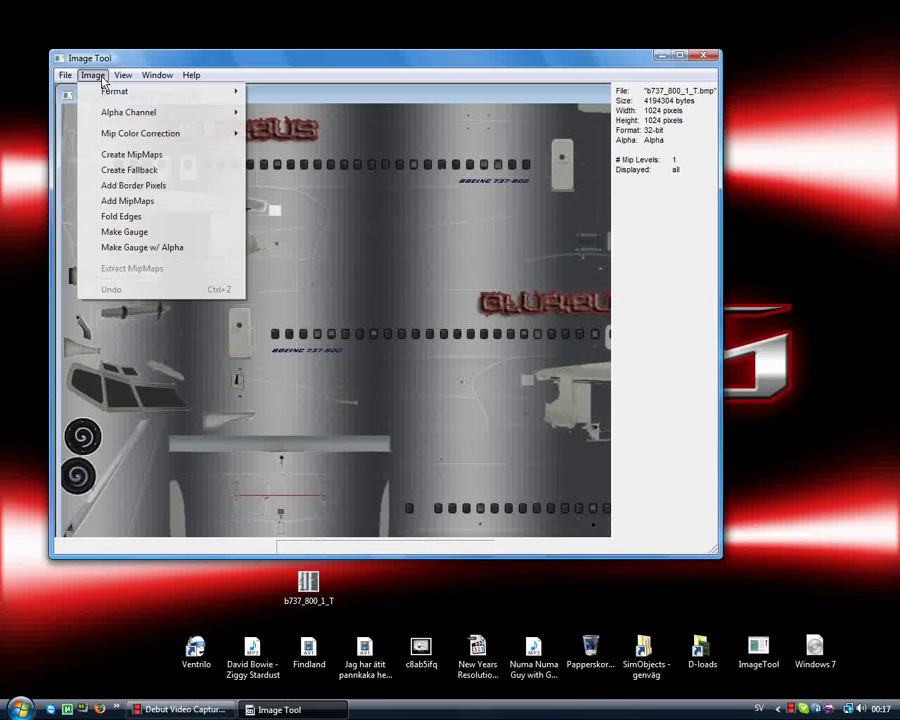
{"action": "mouse_move", "coordinate": [161, 93]}
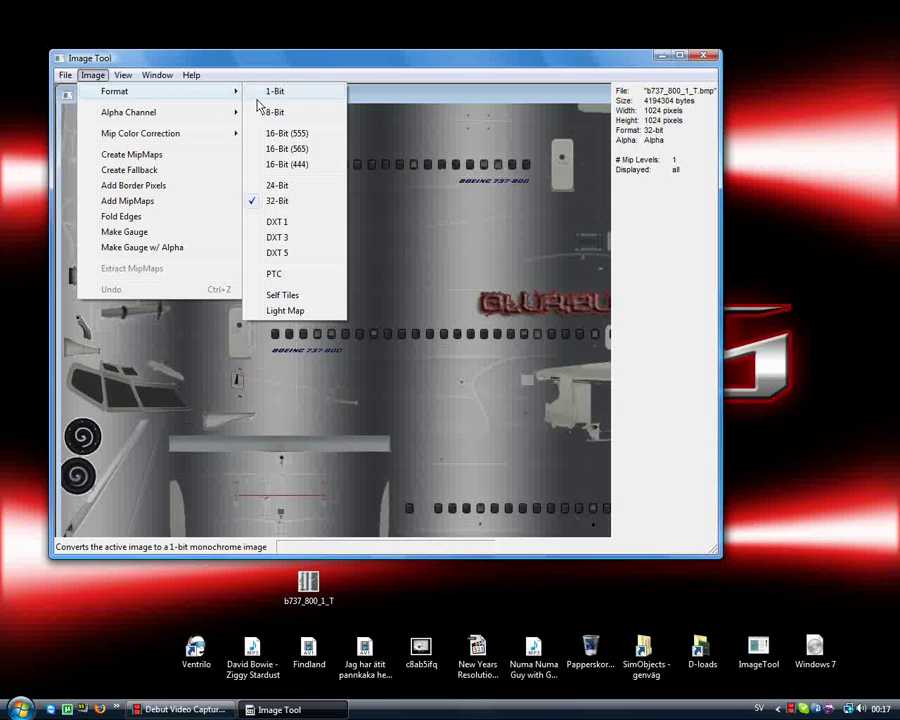
{"action": "left_click", "coordinate": [293, 203]}
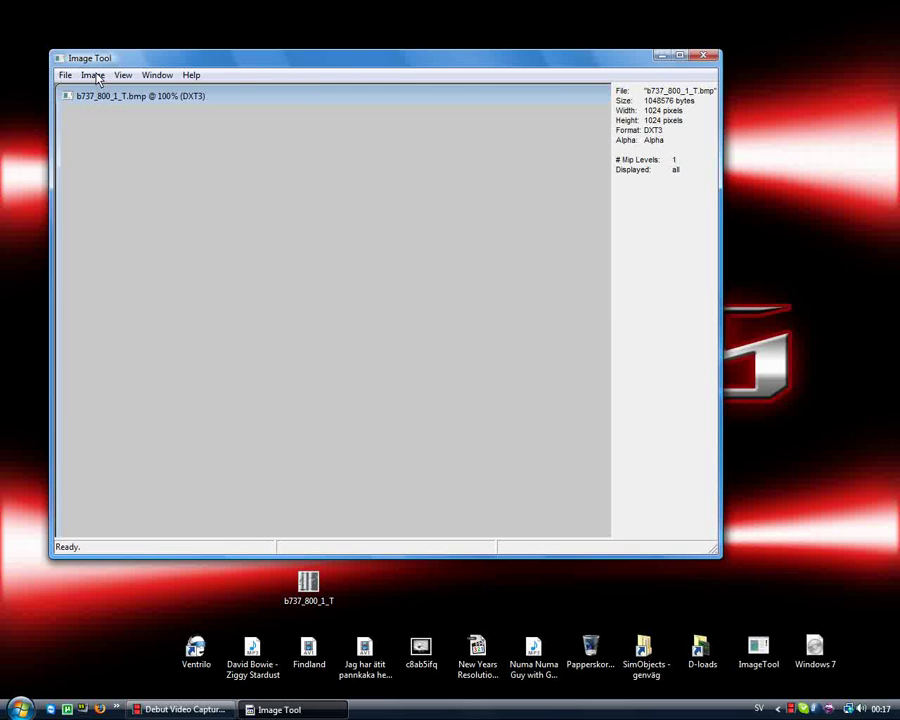
{"action": "left_click", "coordinate": [94, 76]}
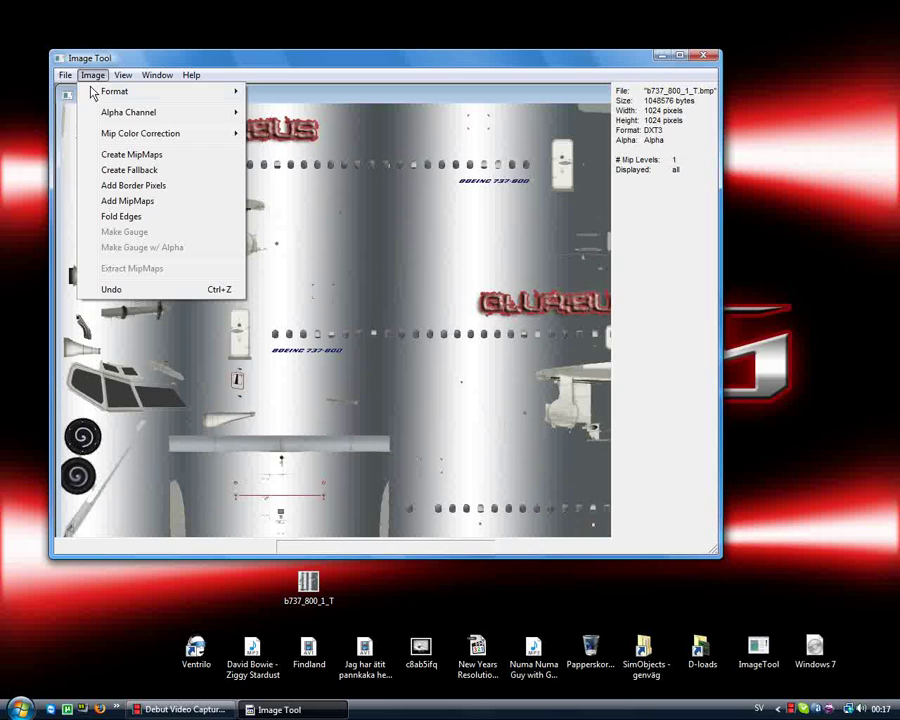
{"action": "mouse_move", "coordinate": [207, 93]}
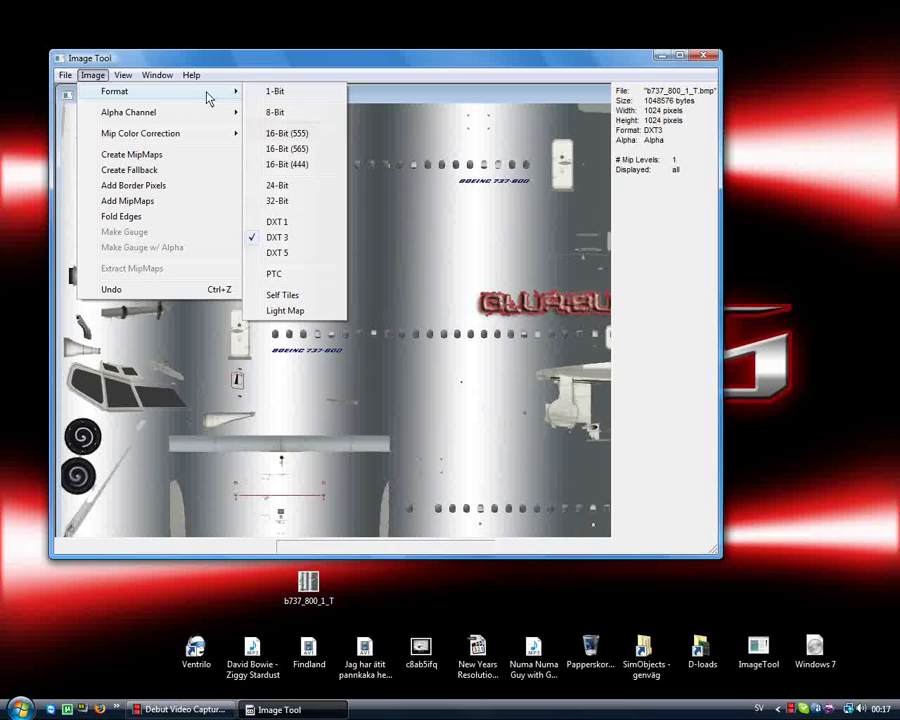
{"action": "left_click", "coordinate": [295, 258]}
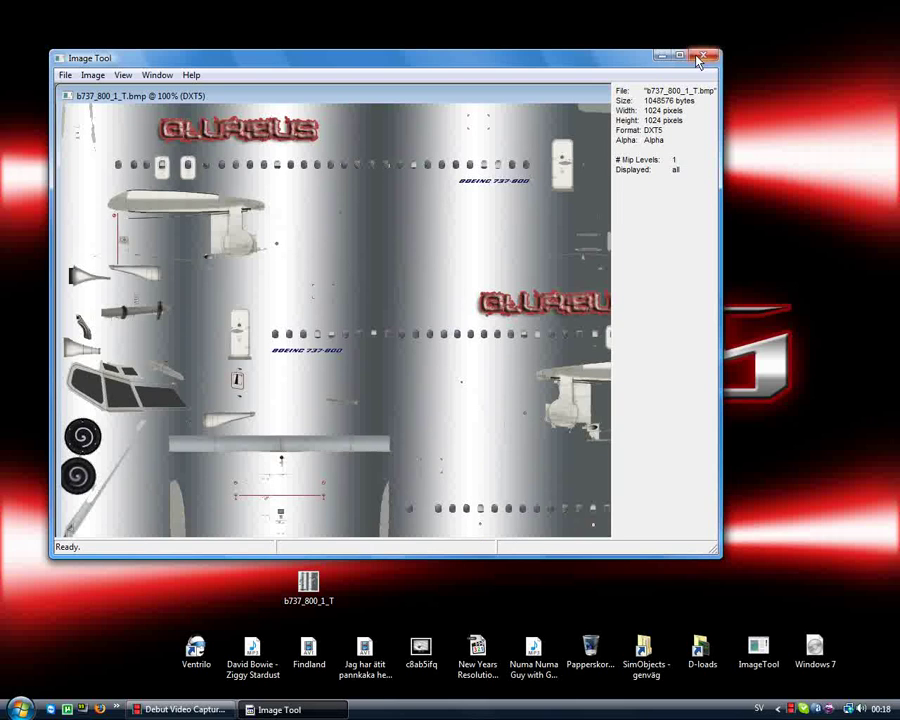
{"action": "left_click", "coordinate": [700, 55]}
Discard the changes, reload b737_800_1_T.bmp into a relaunched Image Tool, and convert it to DXT5.
{"action": "left_click", "coordinate": [479, 402]}
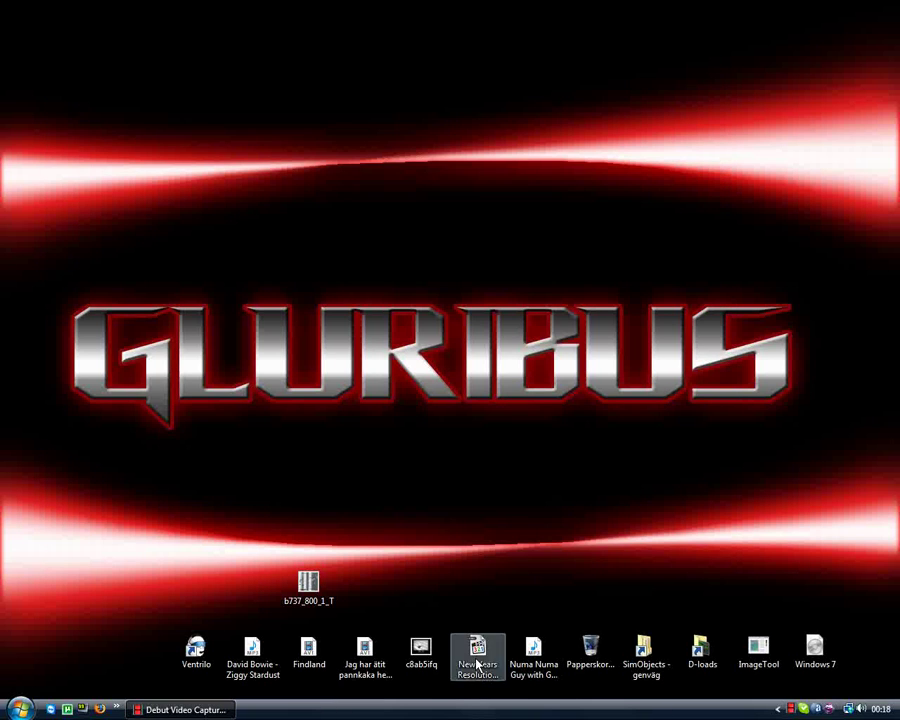
{"action": "double_click", "coordinate": [760, 652]}
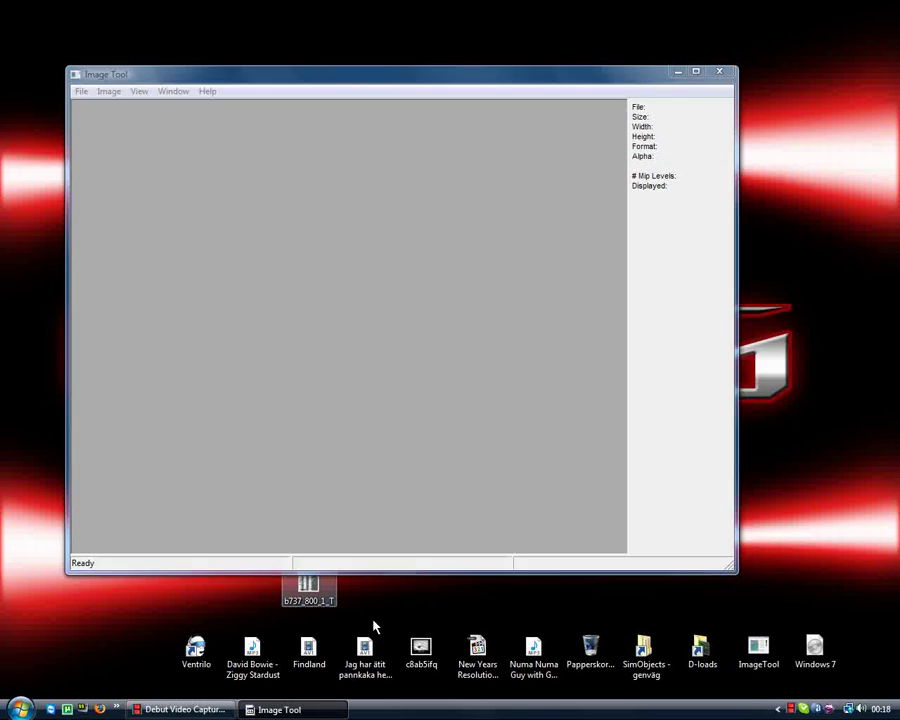
{"action": "left_click_drag", "start_coordinate": [374, 627], "coordinate": [430, 362]}
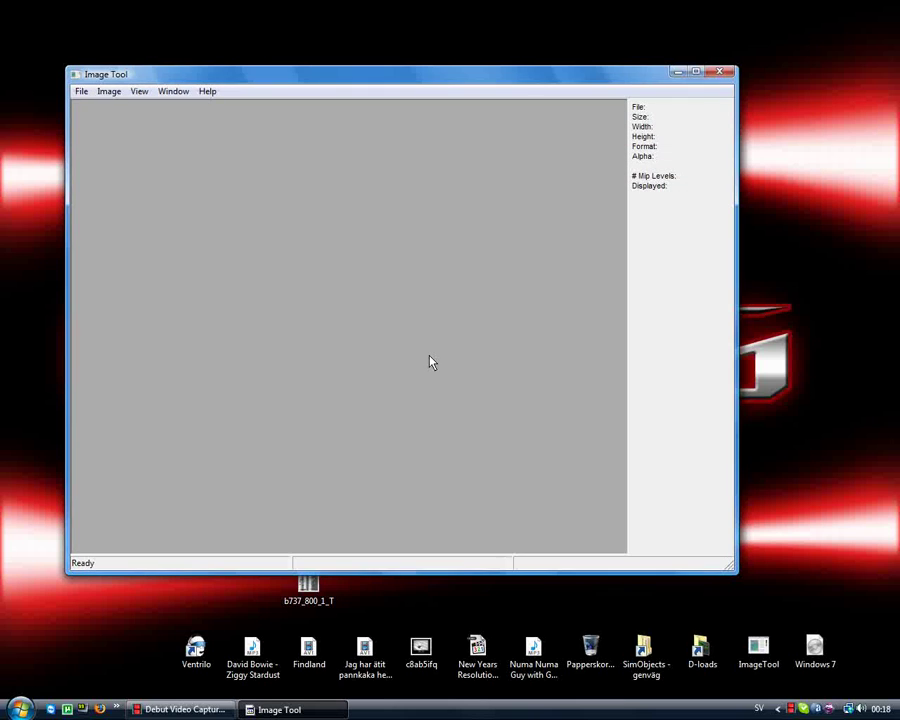
{"action": "left_click", "coordinate": [109, 91]}
{"action": "mouse_move", "coordinate": [160, 108]}
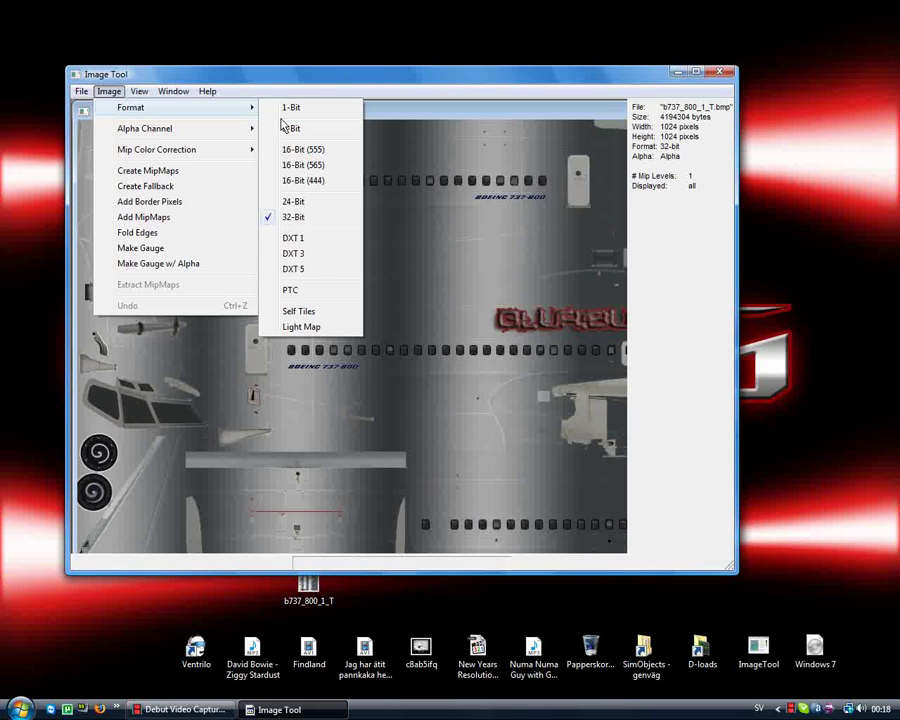
{"action": "left_click", "coordinate": [323, 271]}
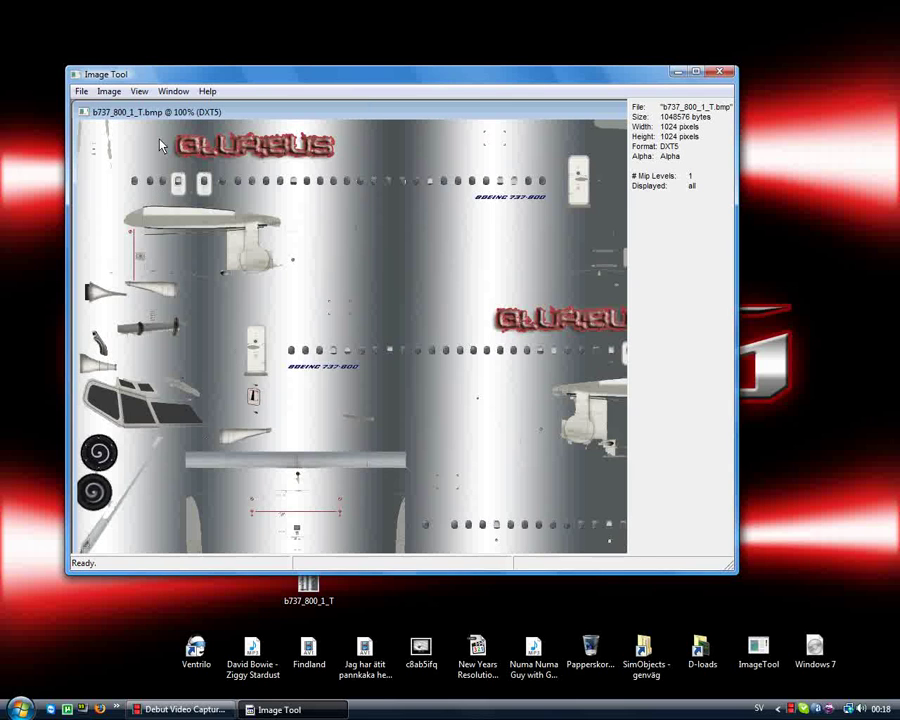
{"action": "left_click", "coordinate": [81, 91]}
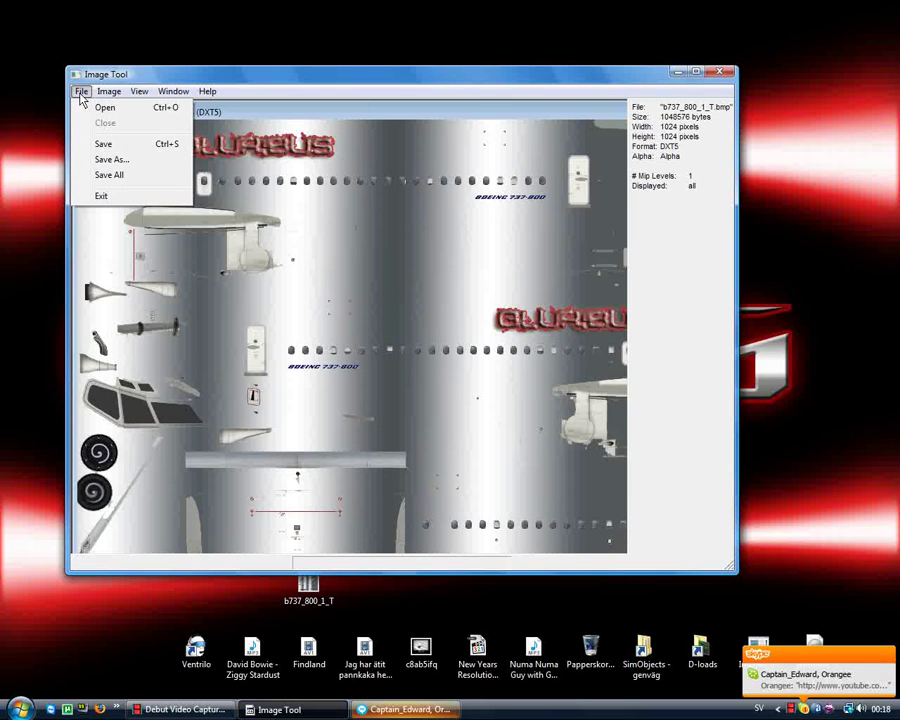
Save the DXT5 texture on the desktop as b737_800_1_T.dds in DDS format, then close Image Tool.
{"action": "left_click", "coordinate": [118, 159]}
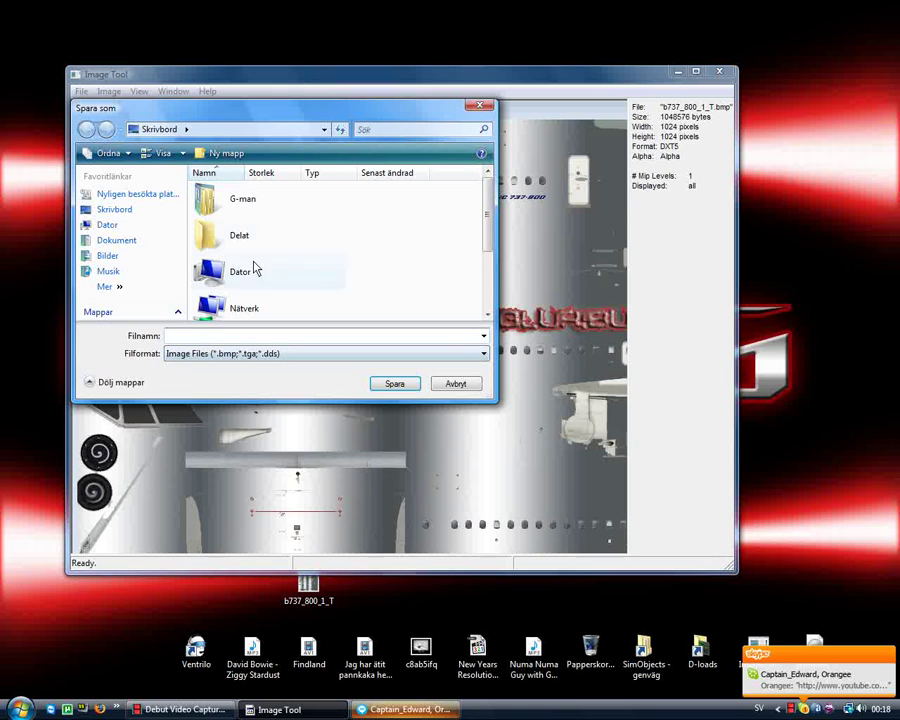
{"action": "left_click_drag", "start_coordinate": [489, 236], "coordinate": [486, 305]}
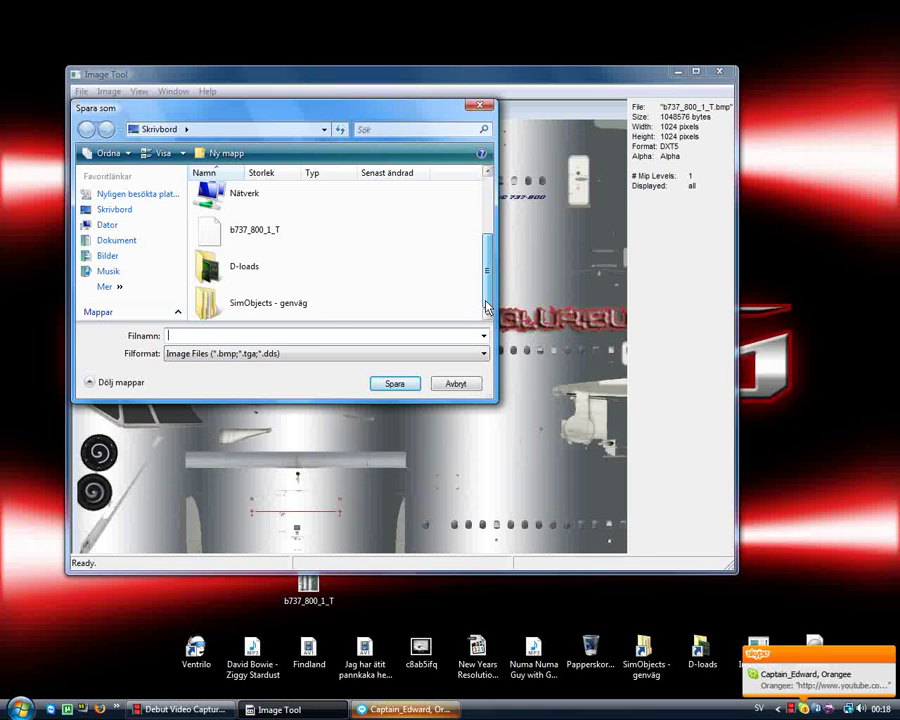
{"action": "left_click", "coordinate": [249, 234]}
{"action": "left_click", "coordinate": [305, 354]}
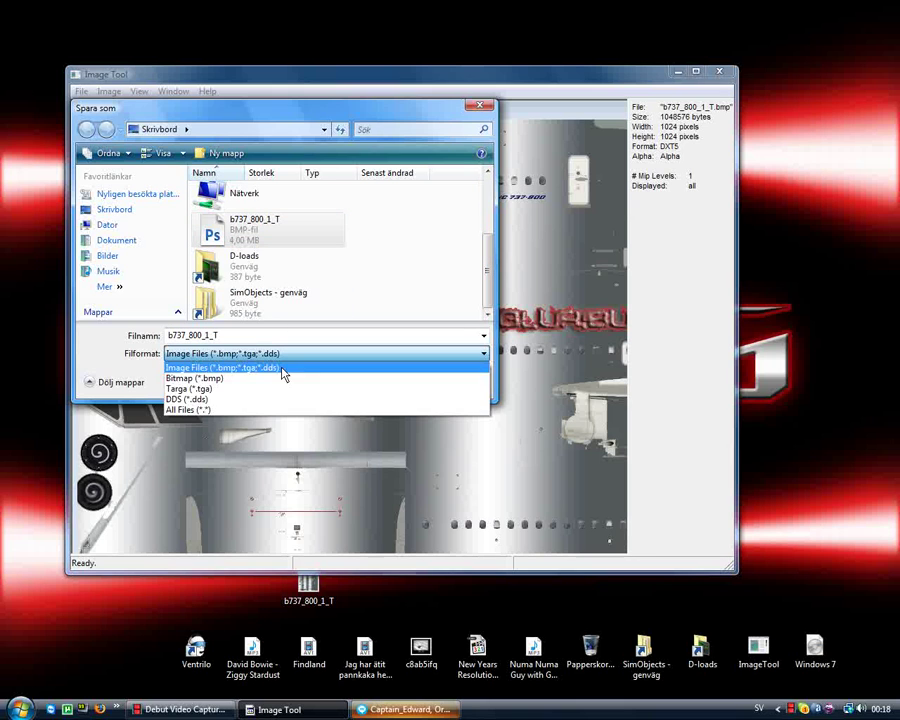
{"action": "left_click", "coordinate": [209, 400]}
{"action": "double_click", "coordinate": [288, 342]}
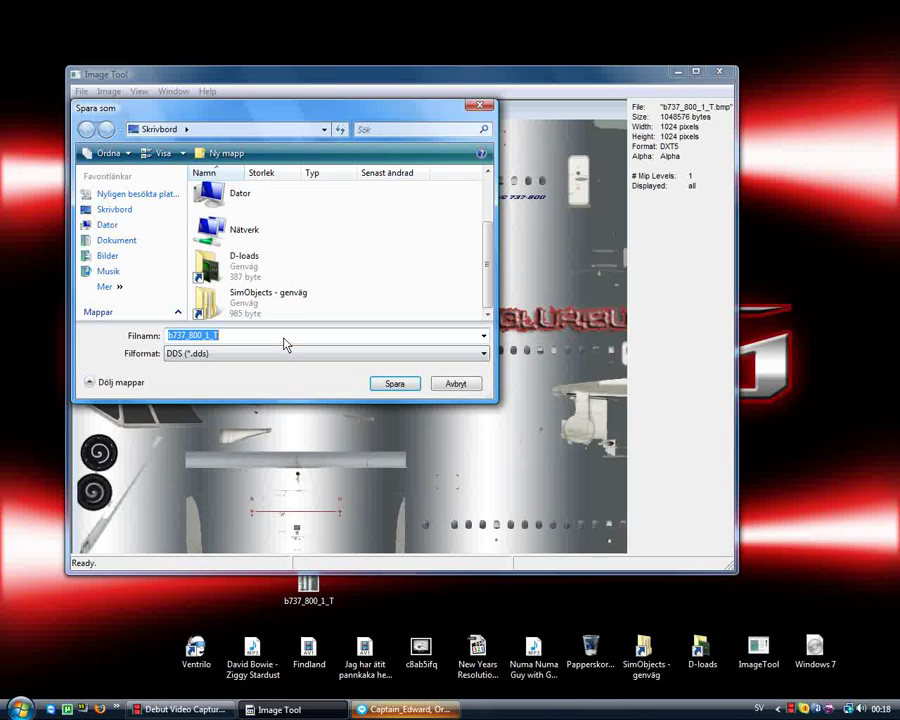
{"action": "left_click", "coordinate": [305, 341]}
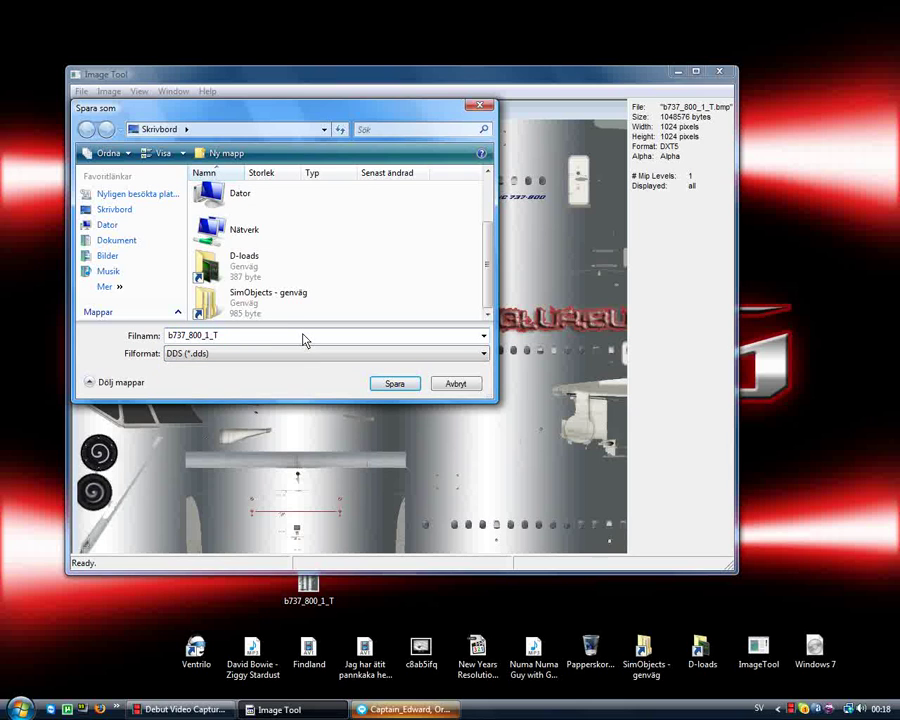
{"action": "type", "text": ".dds"}
{"action": "left_click", "coordinate": [394, 386]}
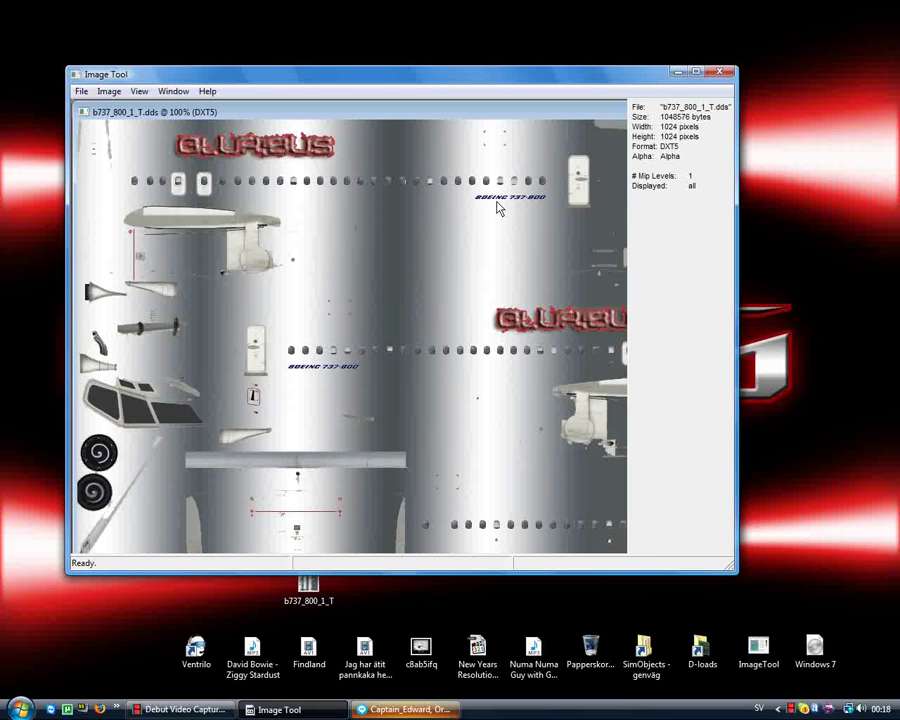
{"action": "left_click", "coordinate": [720, 74]}
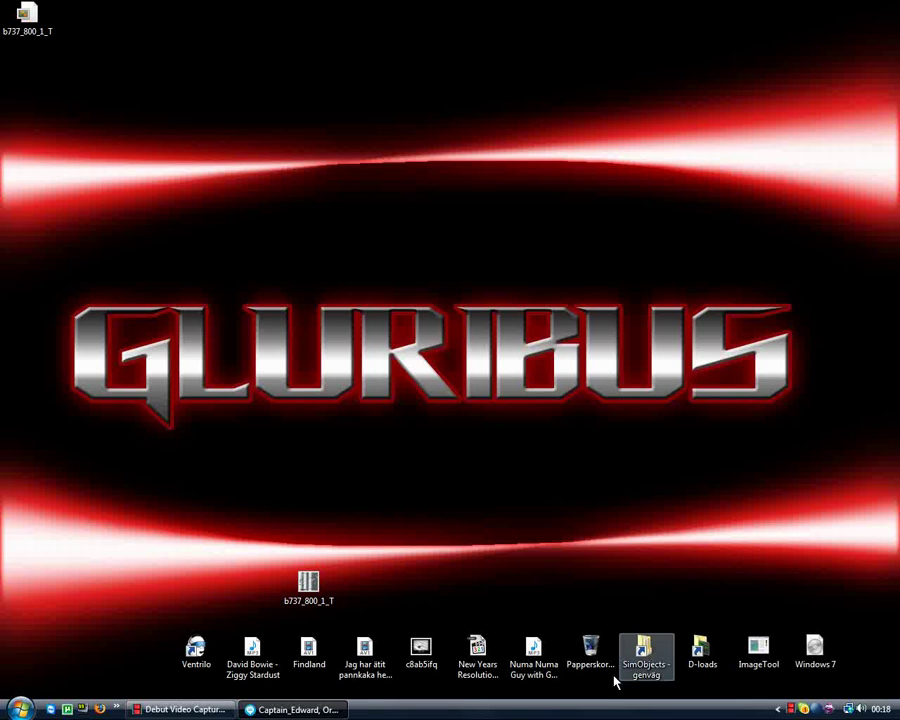